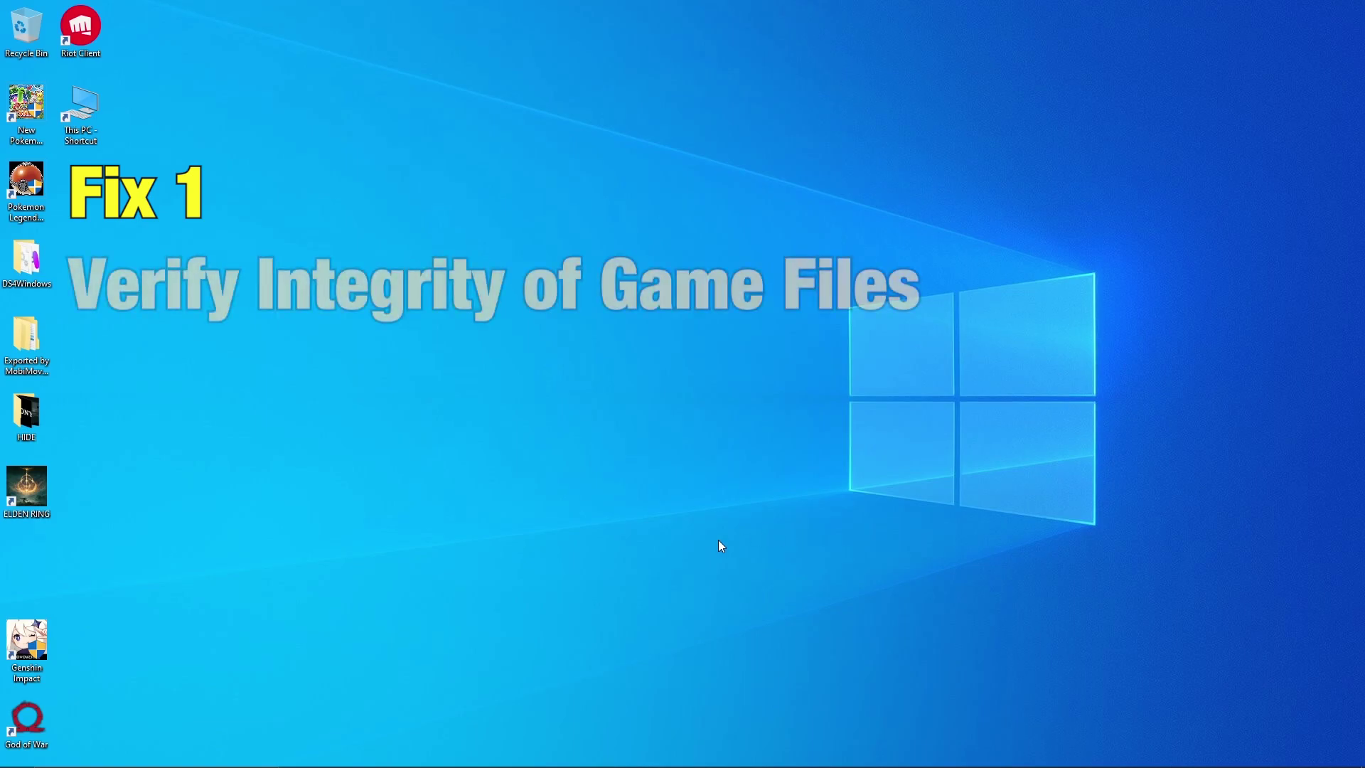
Search Windows for Steam and launch it
left_click(139, 755)
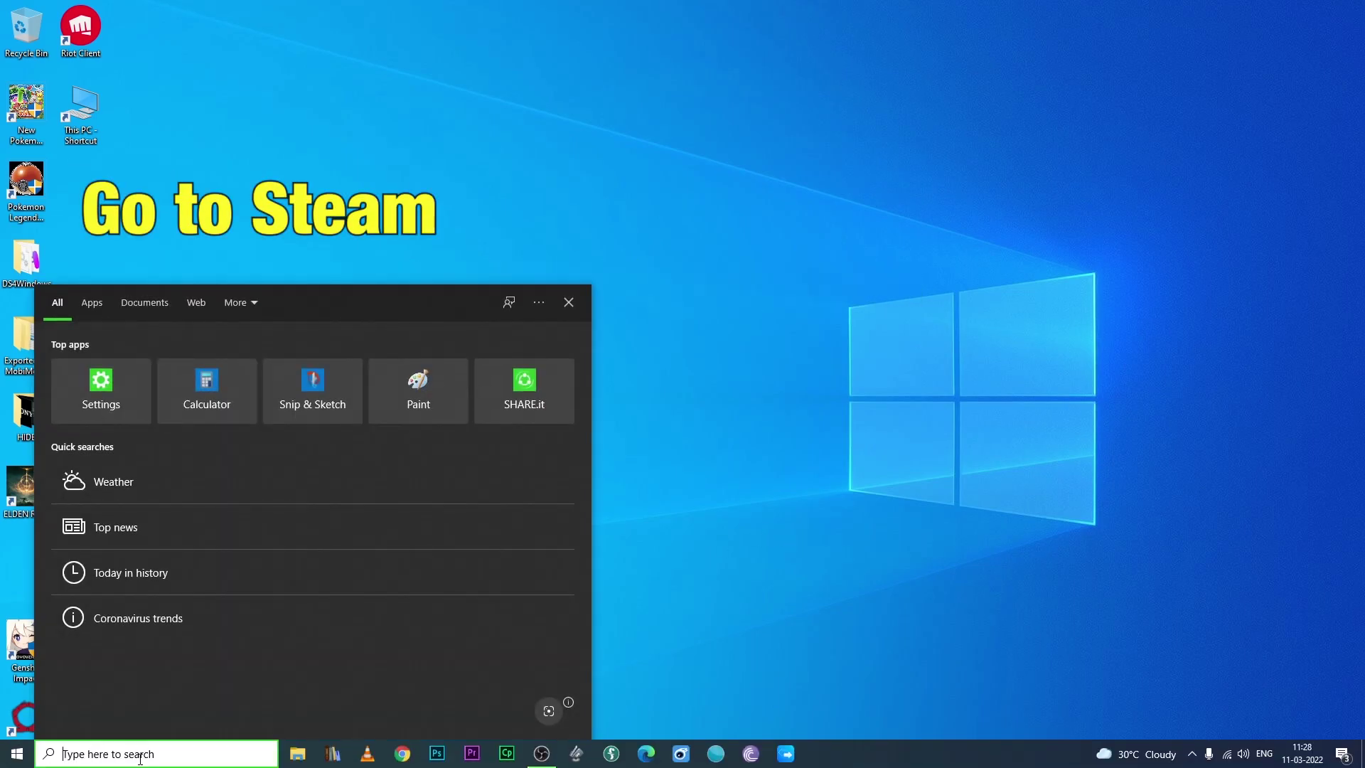
type("STE")
left_click(171, 371)
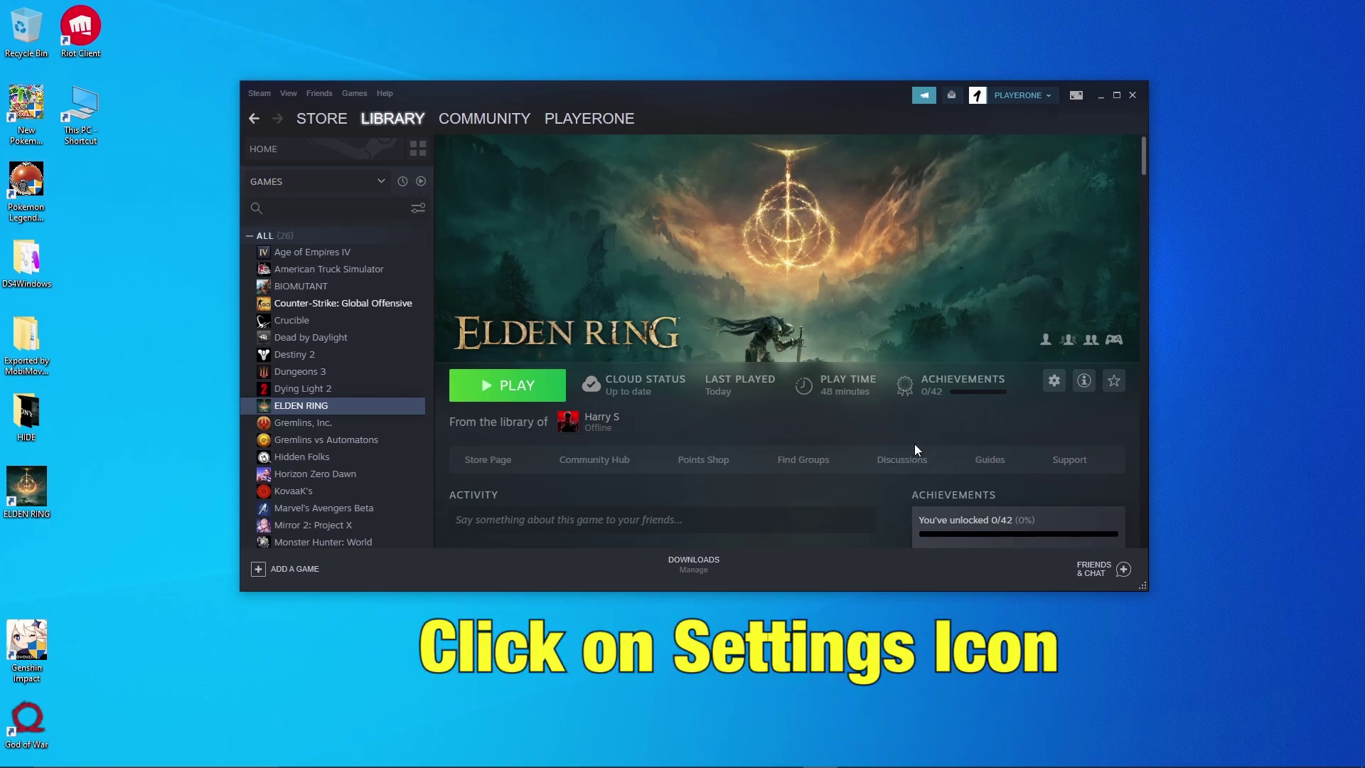
Verify the integrity of ELDEN RING's local game files from its Steam properties
left_click(1054, 379)
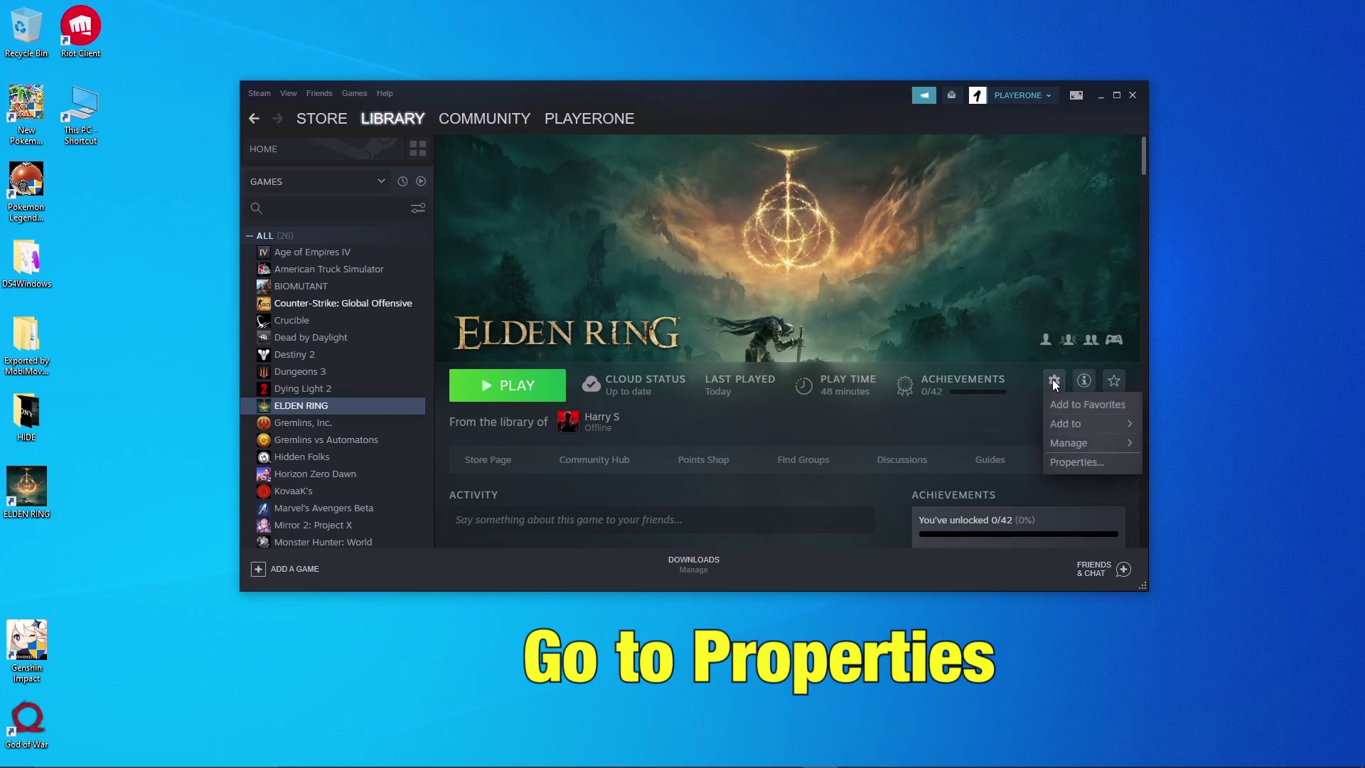
left_click(1069, 464)
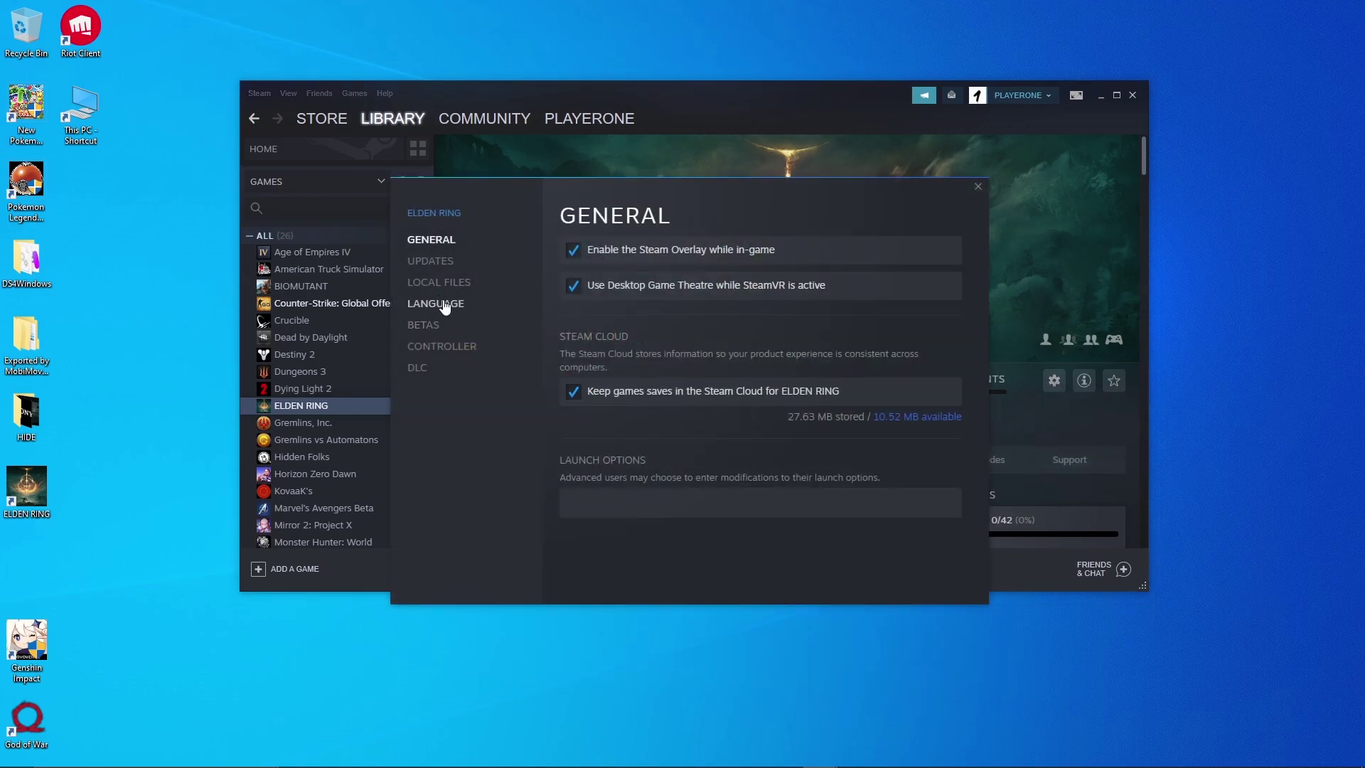
left_click(452, 283)
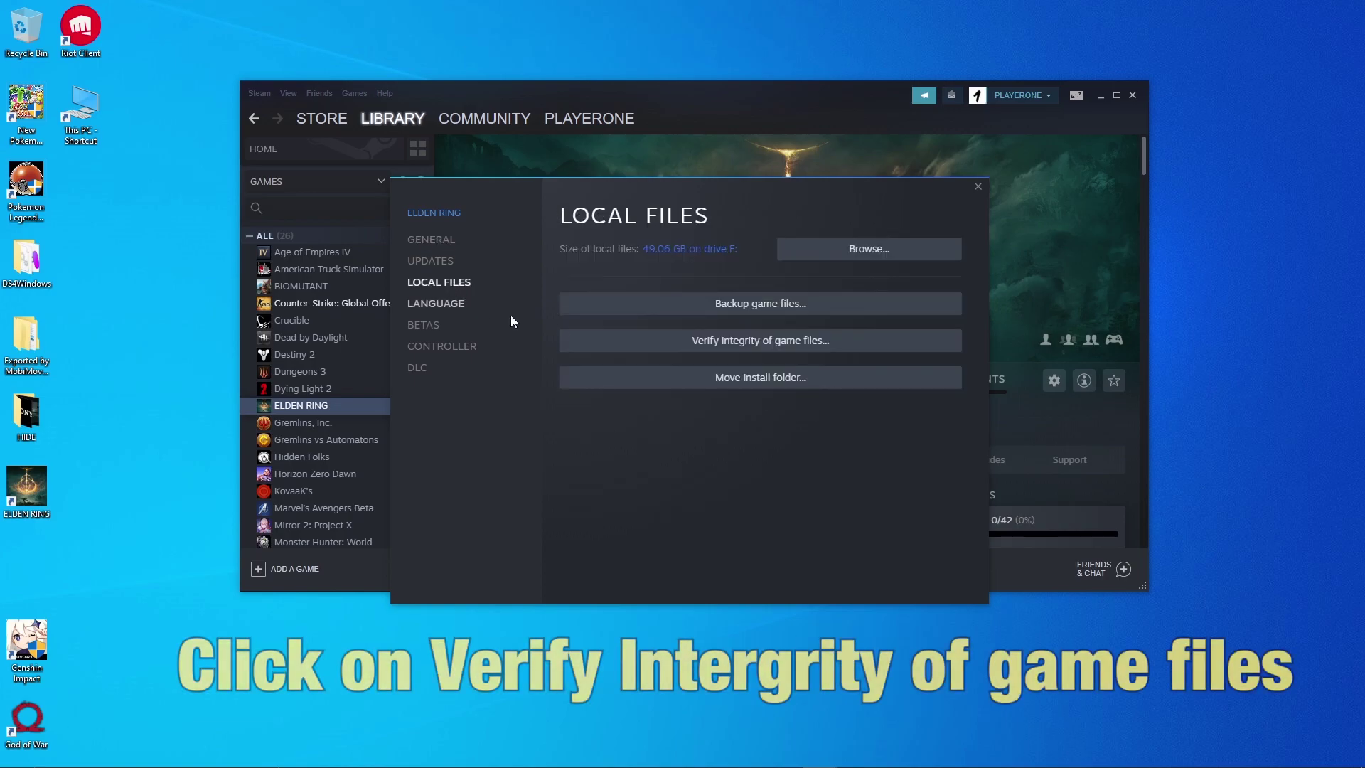
left_click(758, 343)
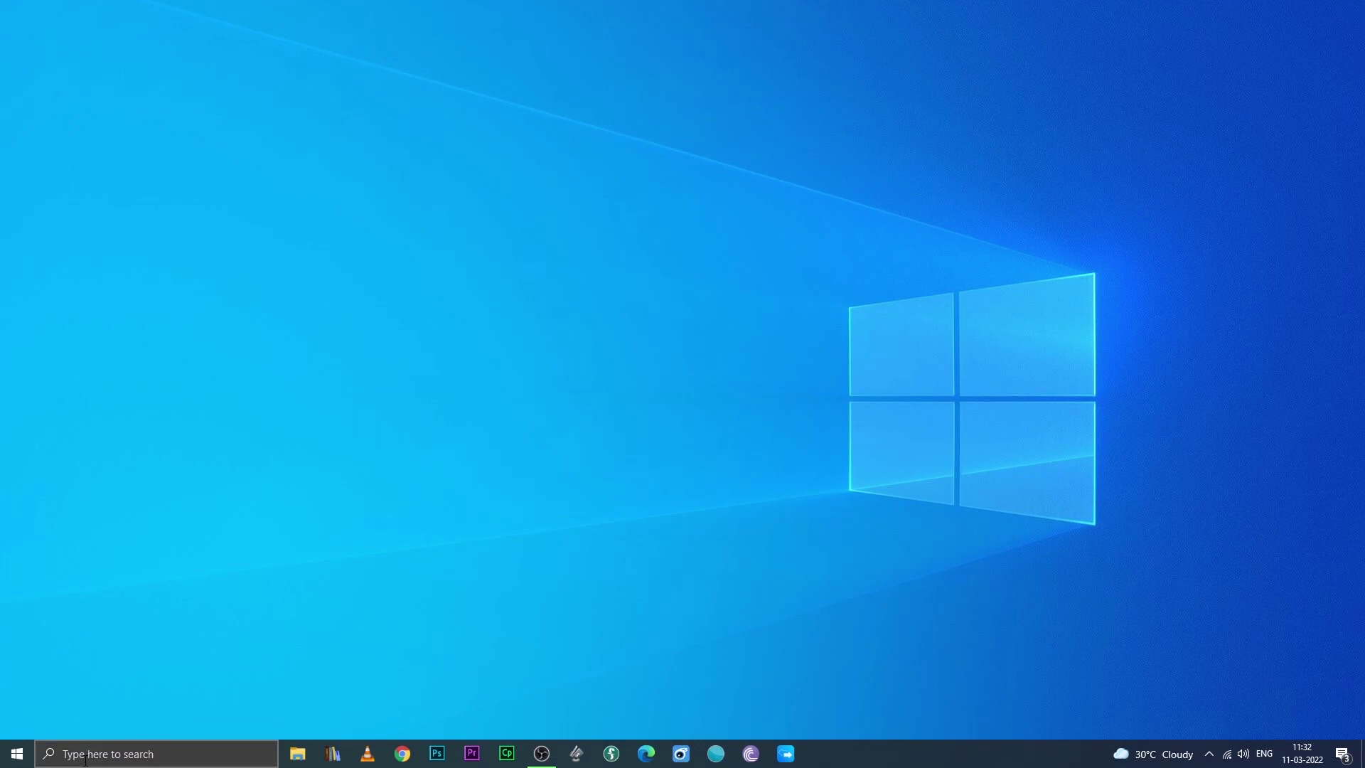
Find the System page of Windows Settings through a Windows search and open Graphics settings from its Display page
left_click(89, 753)
type("SYSTEM")
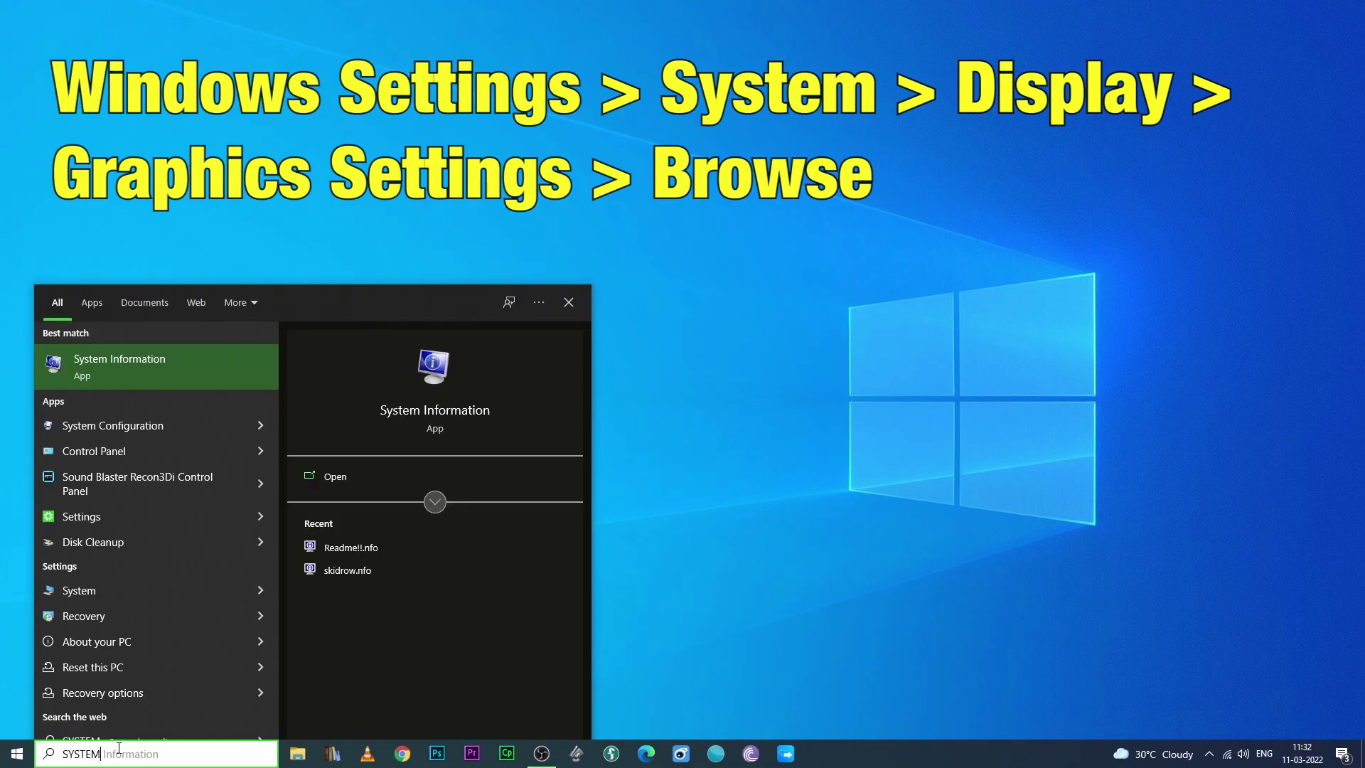
left_click(152, 593)
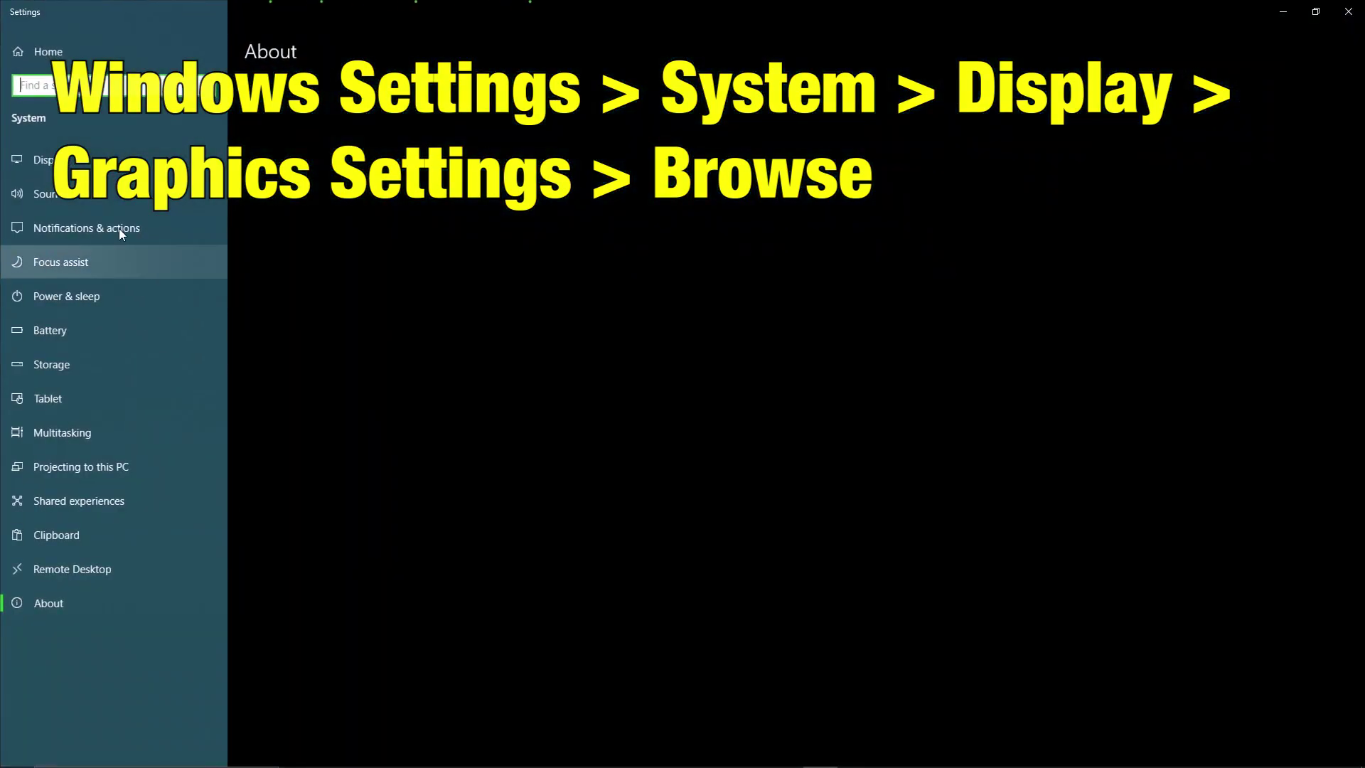
left_click(84, 164)
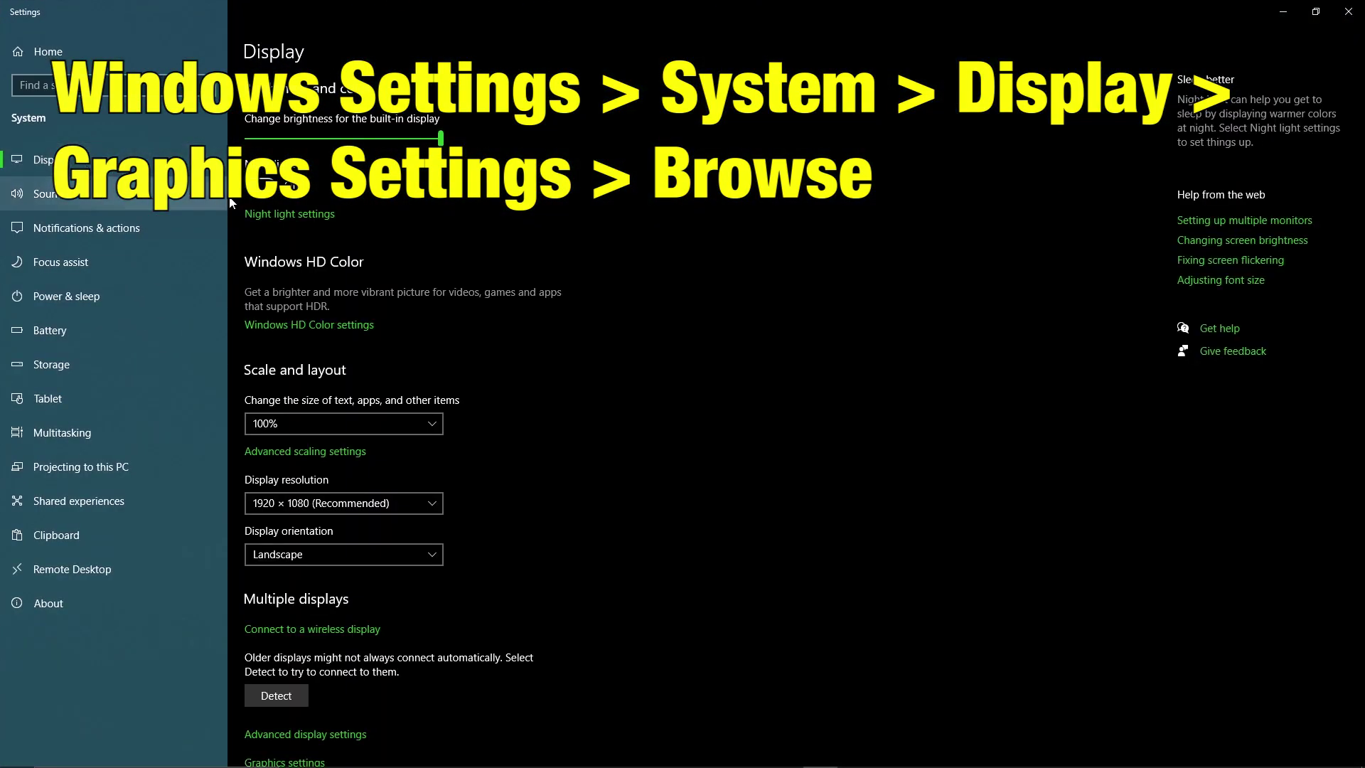
scroll(493, 522, "down", 2)
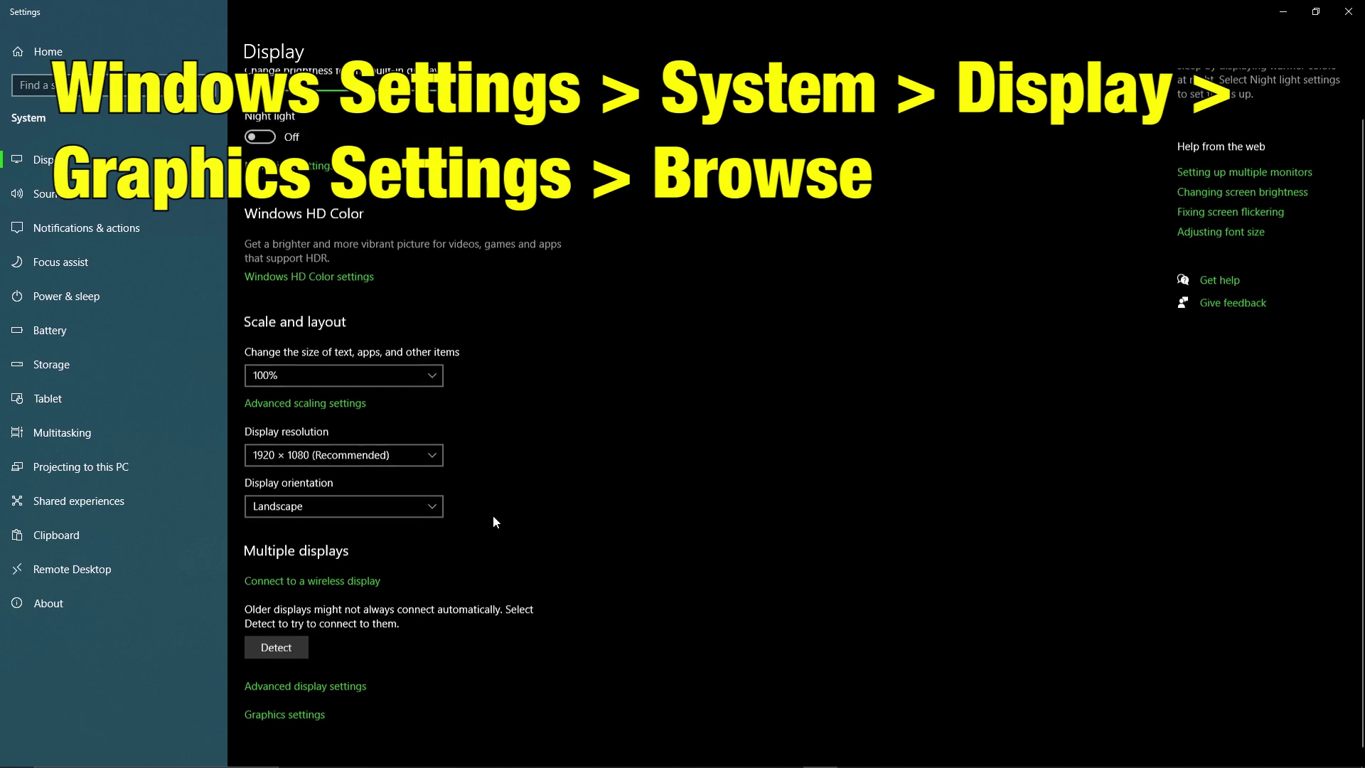
left_click(290, 704)
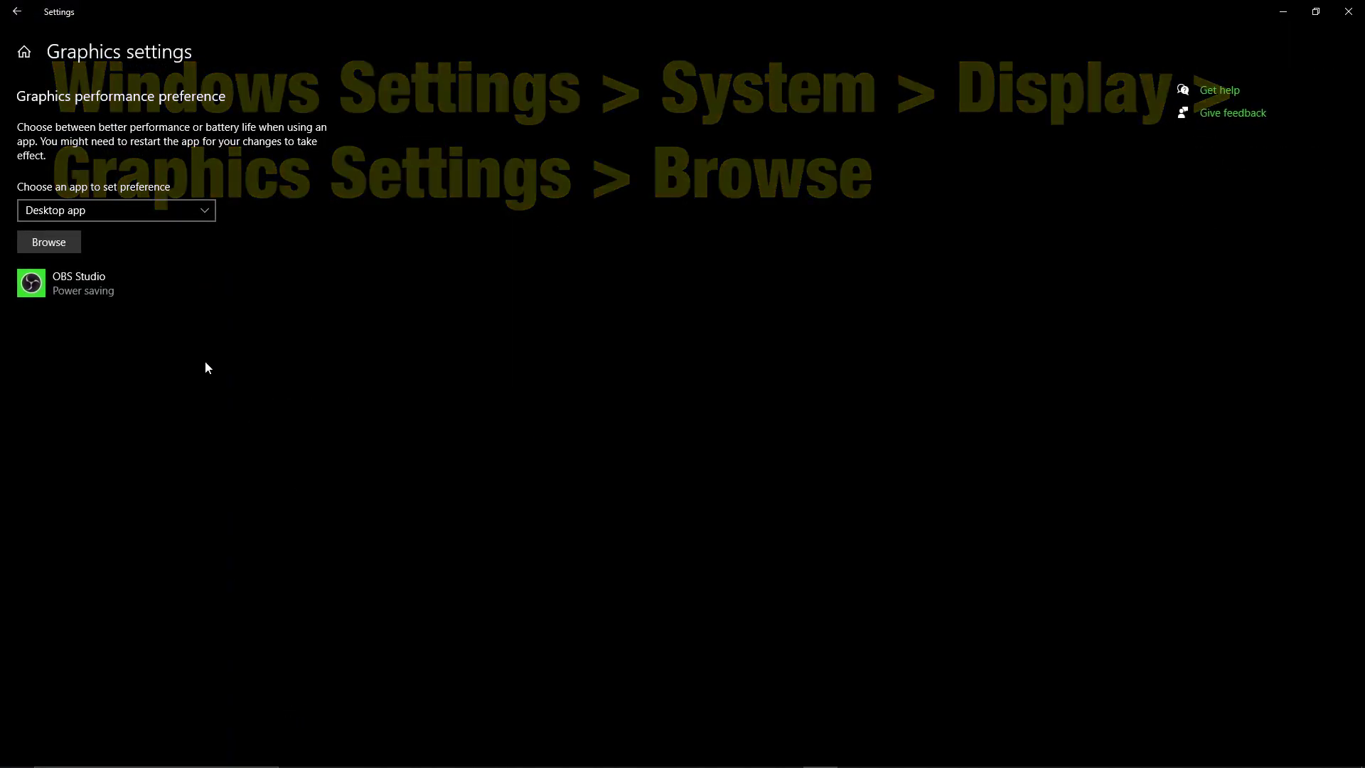
Add eldenring.exe from F:\GAM\steamapps\common\ELDEN RING\Game to the graphics performance preferences and save its preference as High performance
left_click(50, 243)
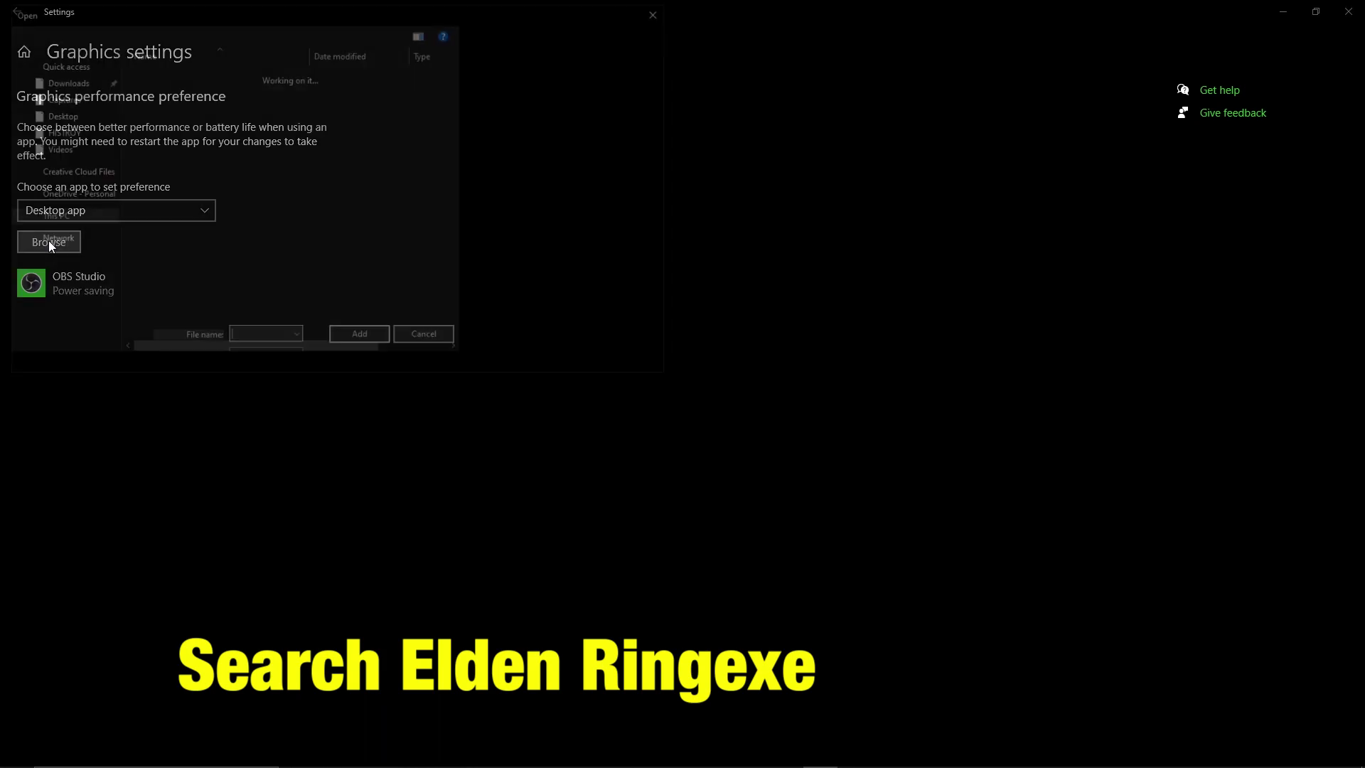
left_click(74, 304)
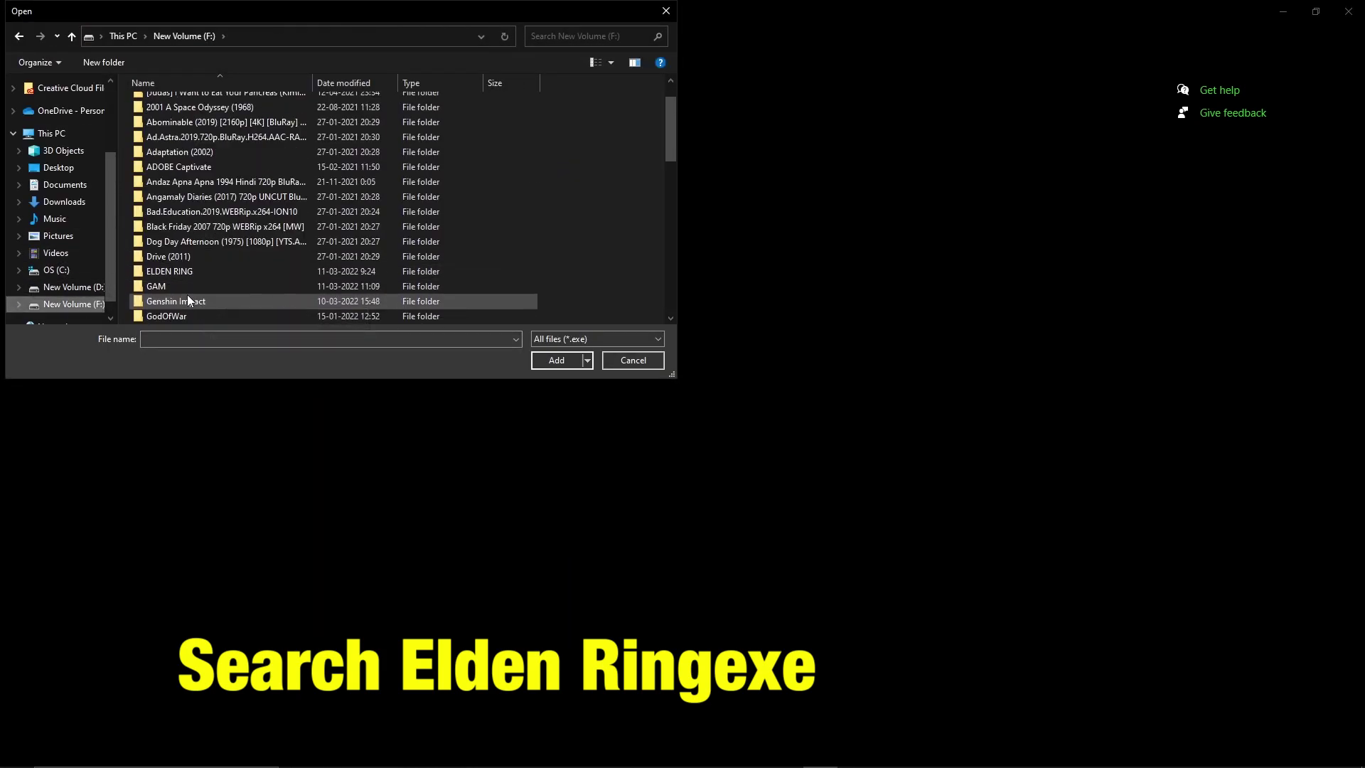
double_click(190, 289)
double_click(164, 107)
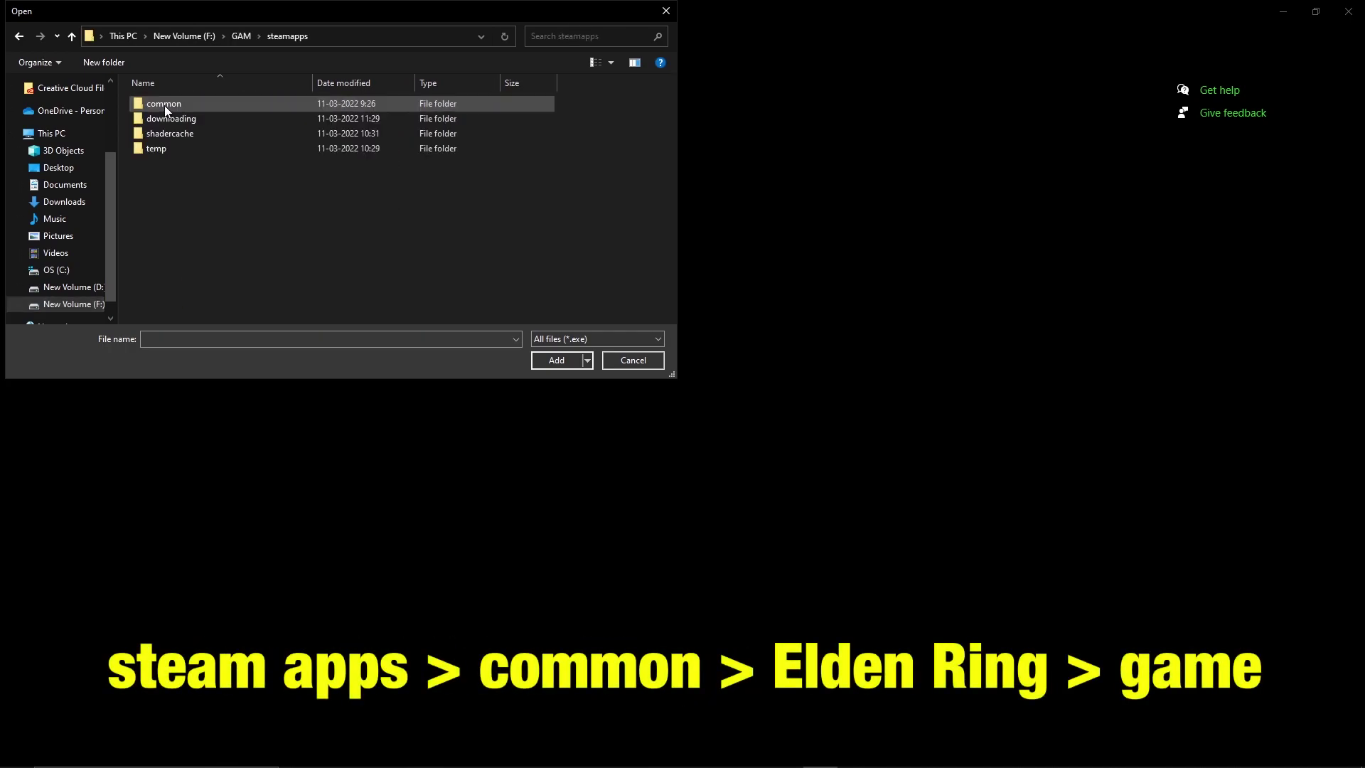
double_click(164, 105)
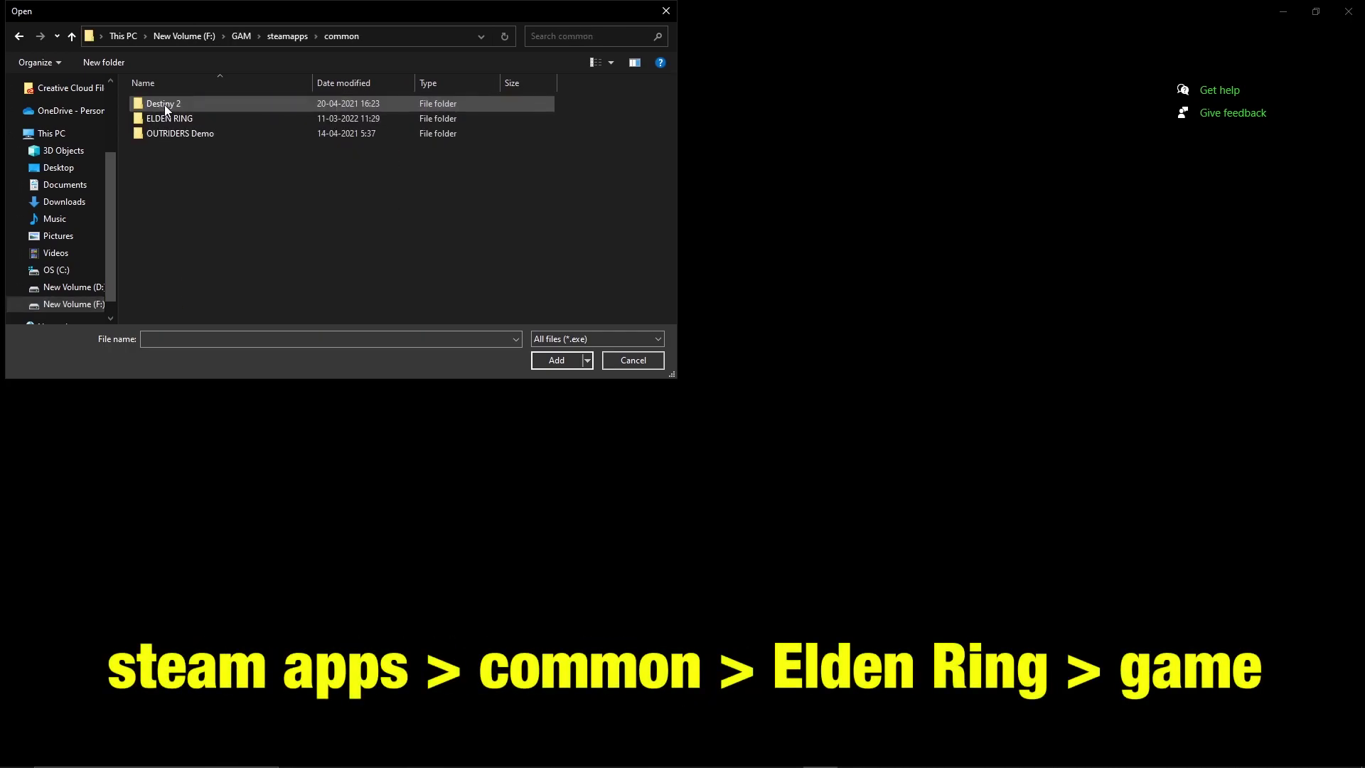
double_click(165, 121)
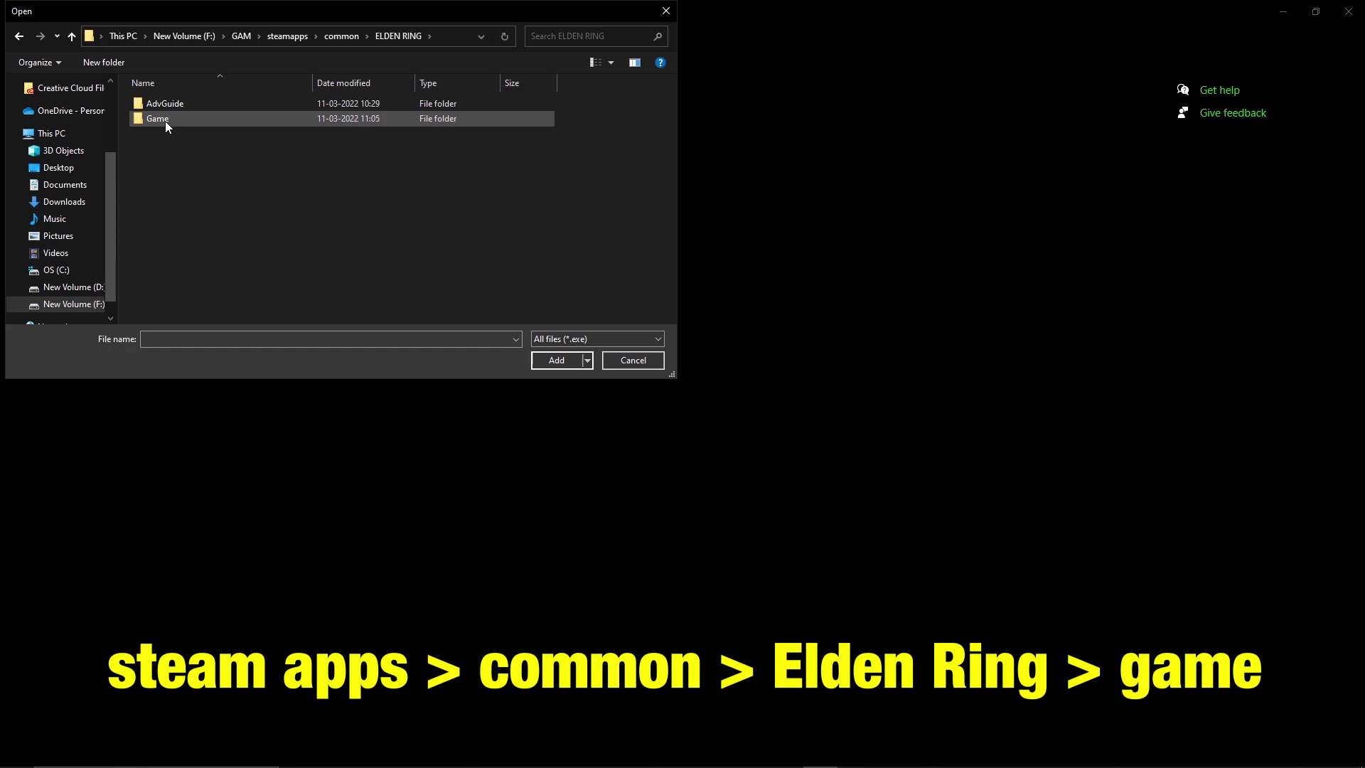
double_click(165, 121)
left_click(165, 150)
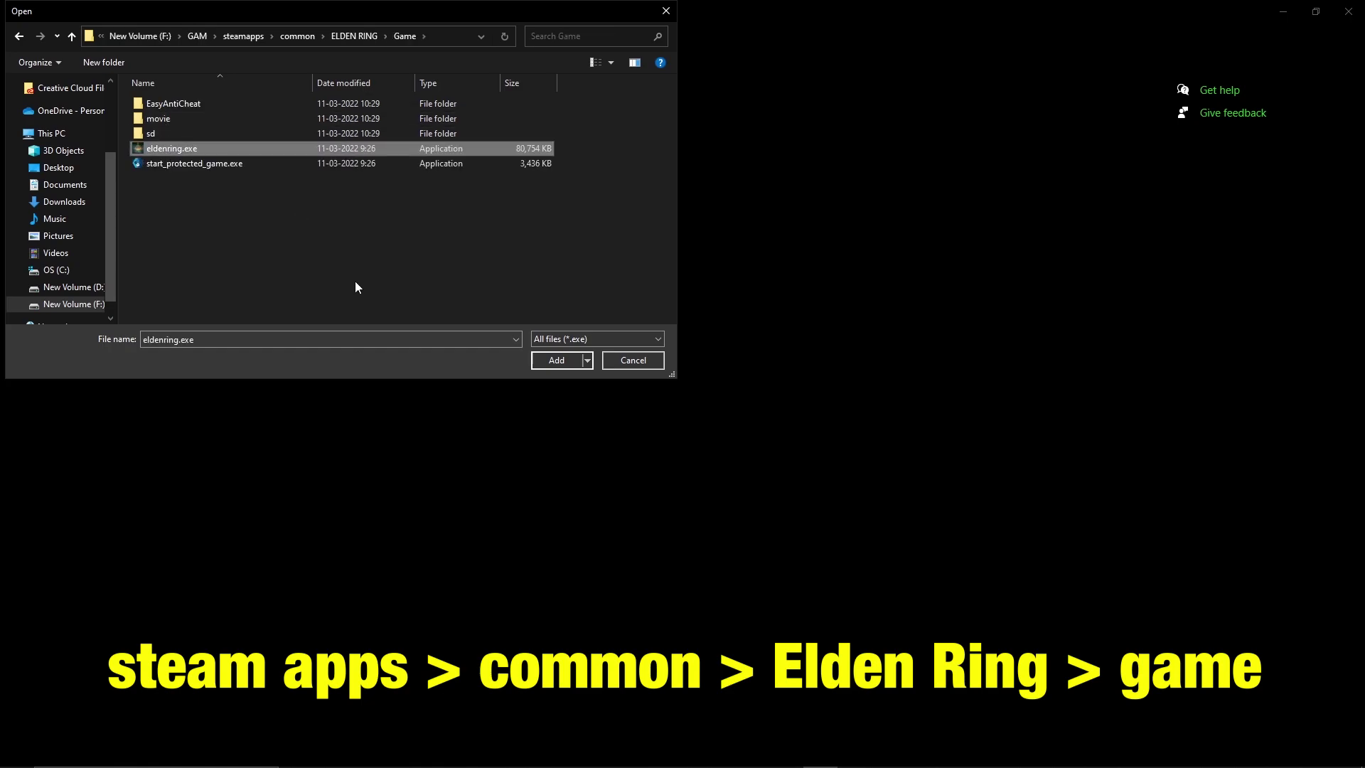
left_click(549, 361)
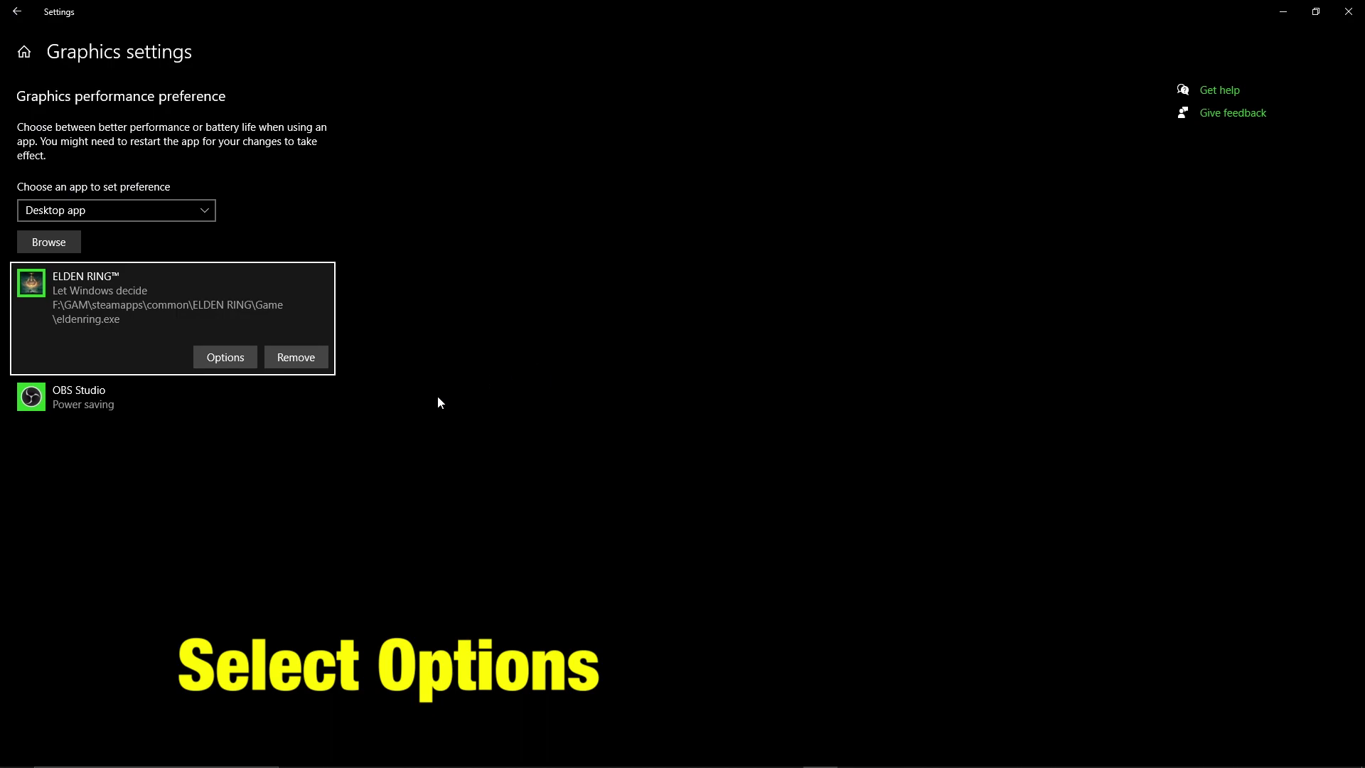
left_click(226, 361)
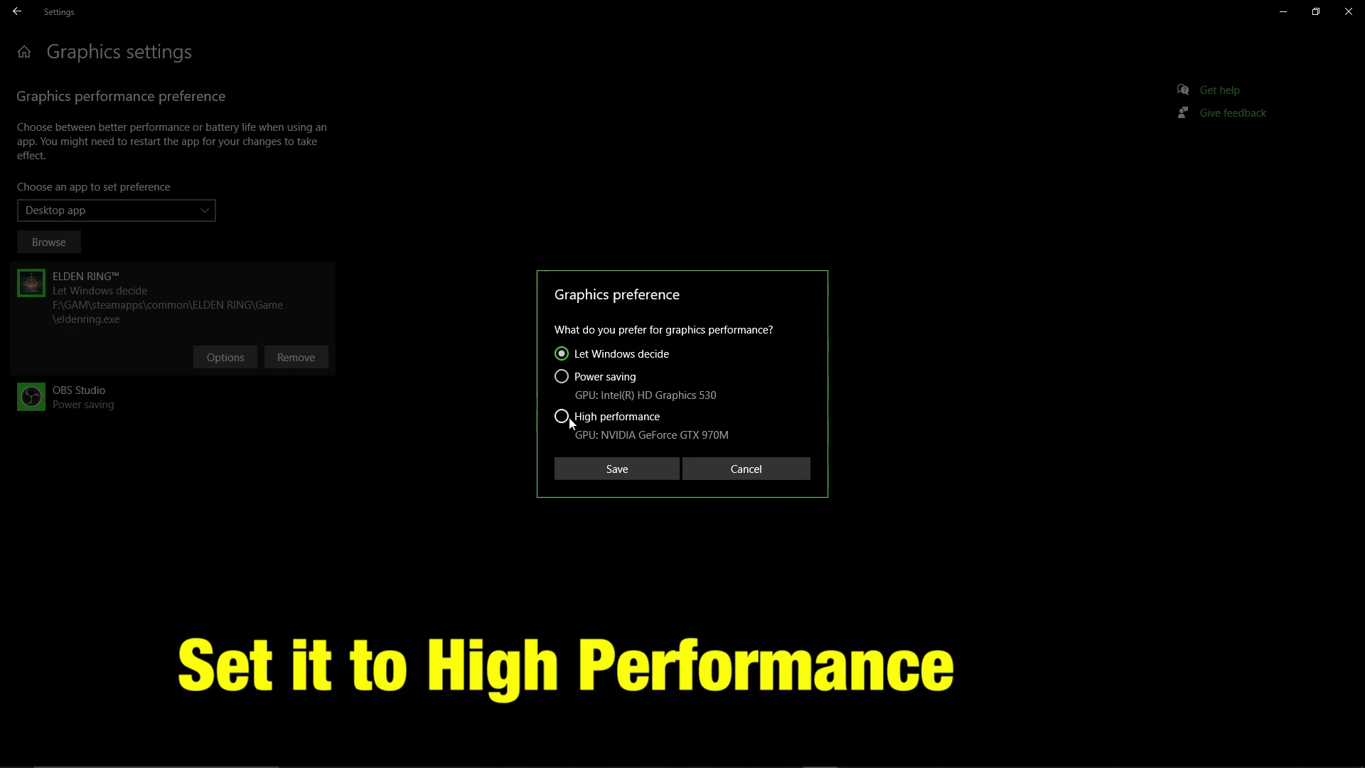
left_click(596, 472)
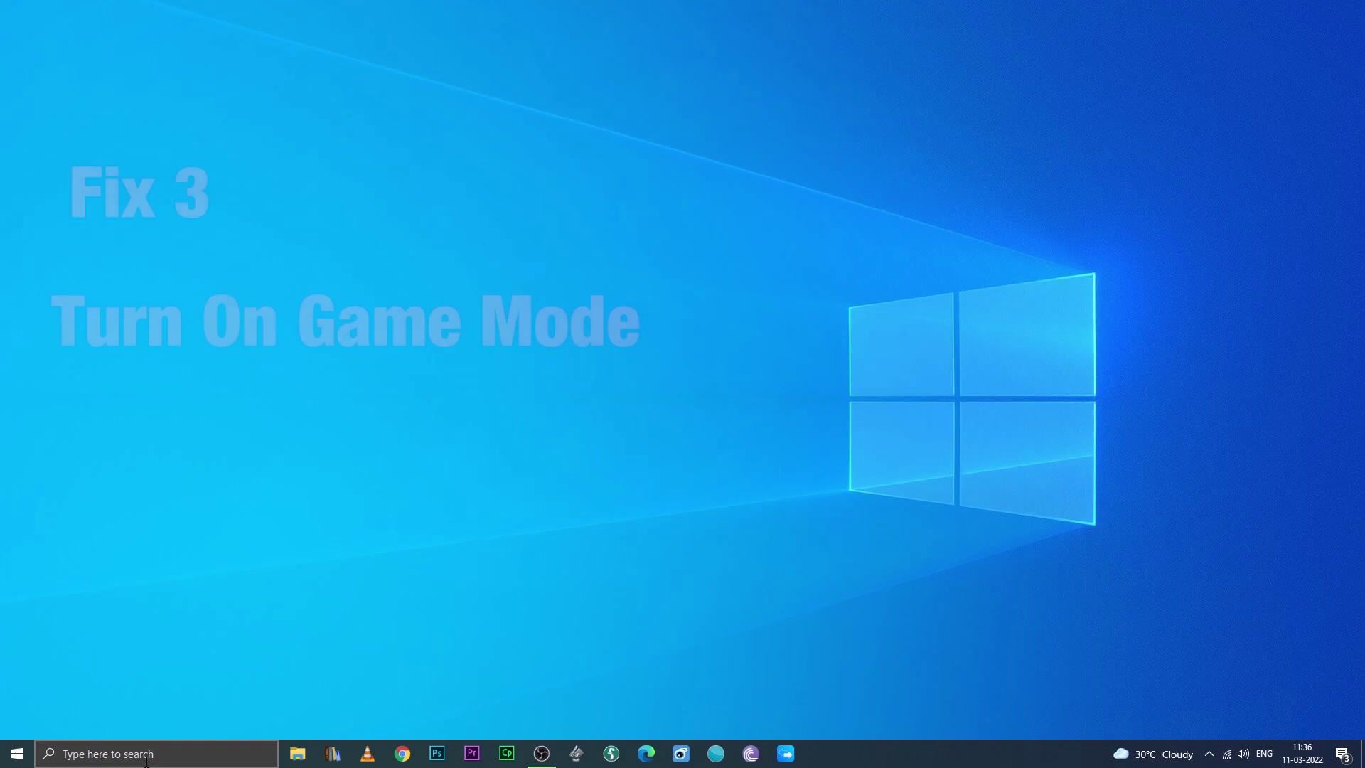
Switch to Windows Settings and open the Game Mode page in the Gaming category
left_click(147, 756)
left_click(99, 398)
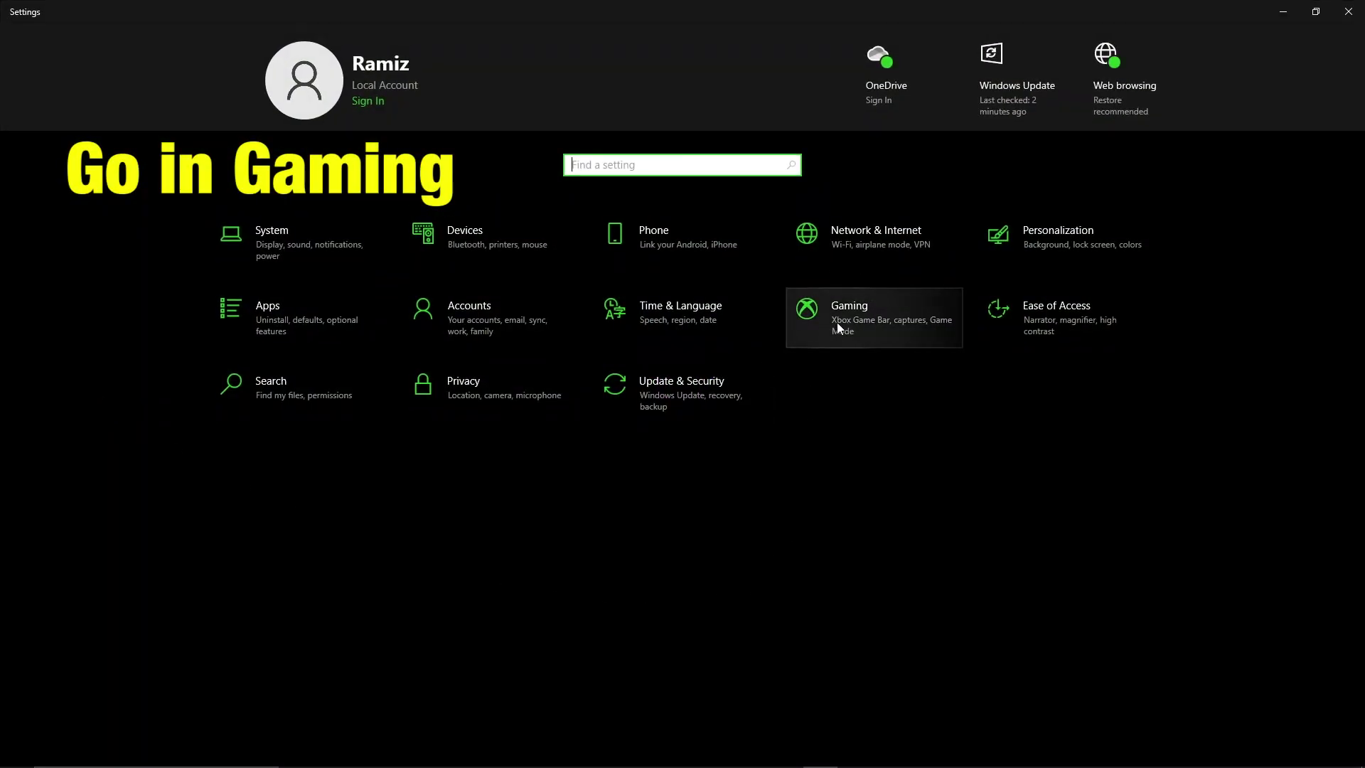
left_click(852, 323)
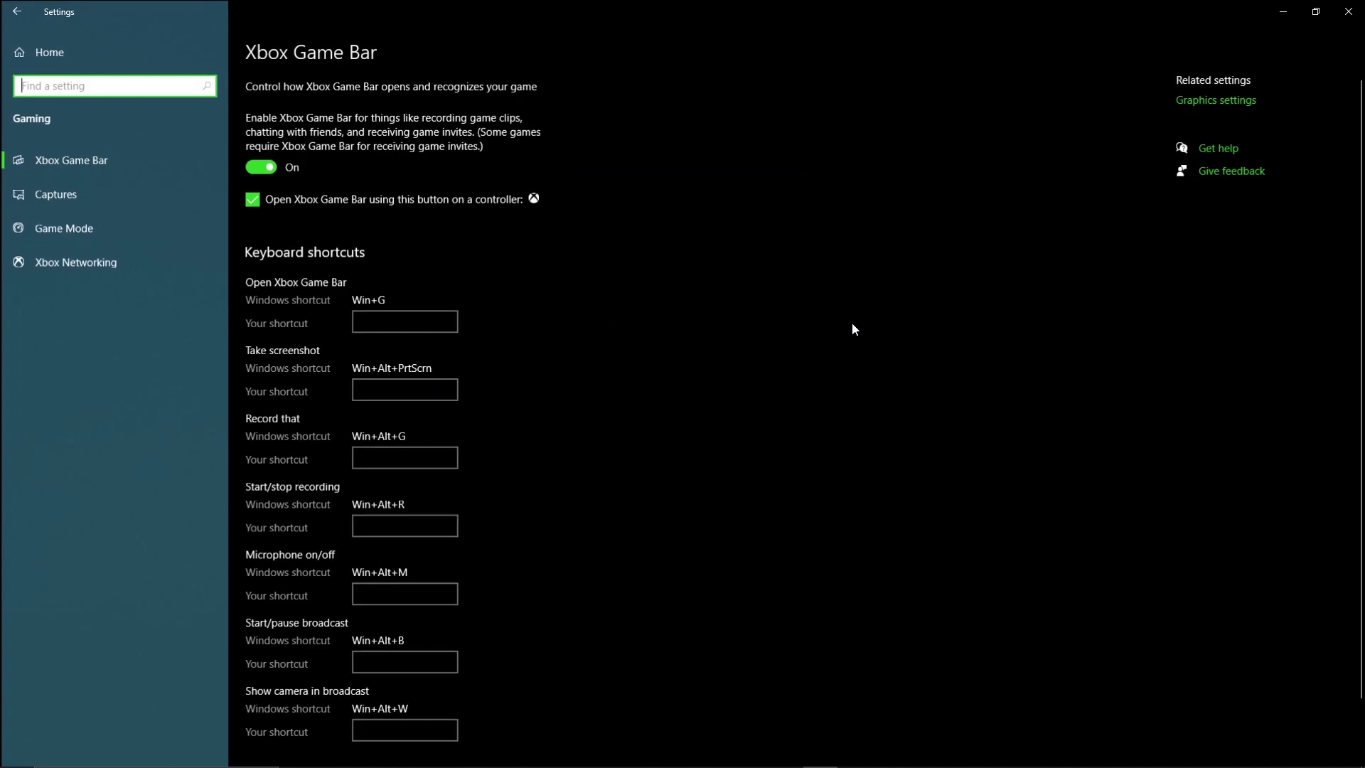
left_click(129, 227)
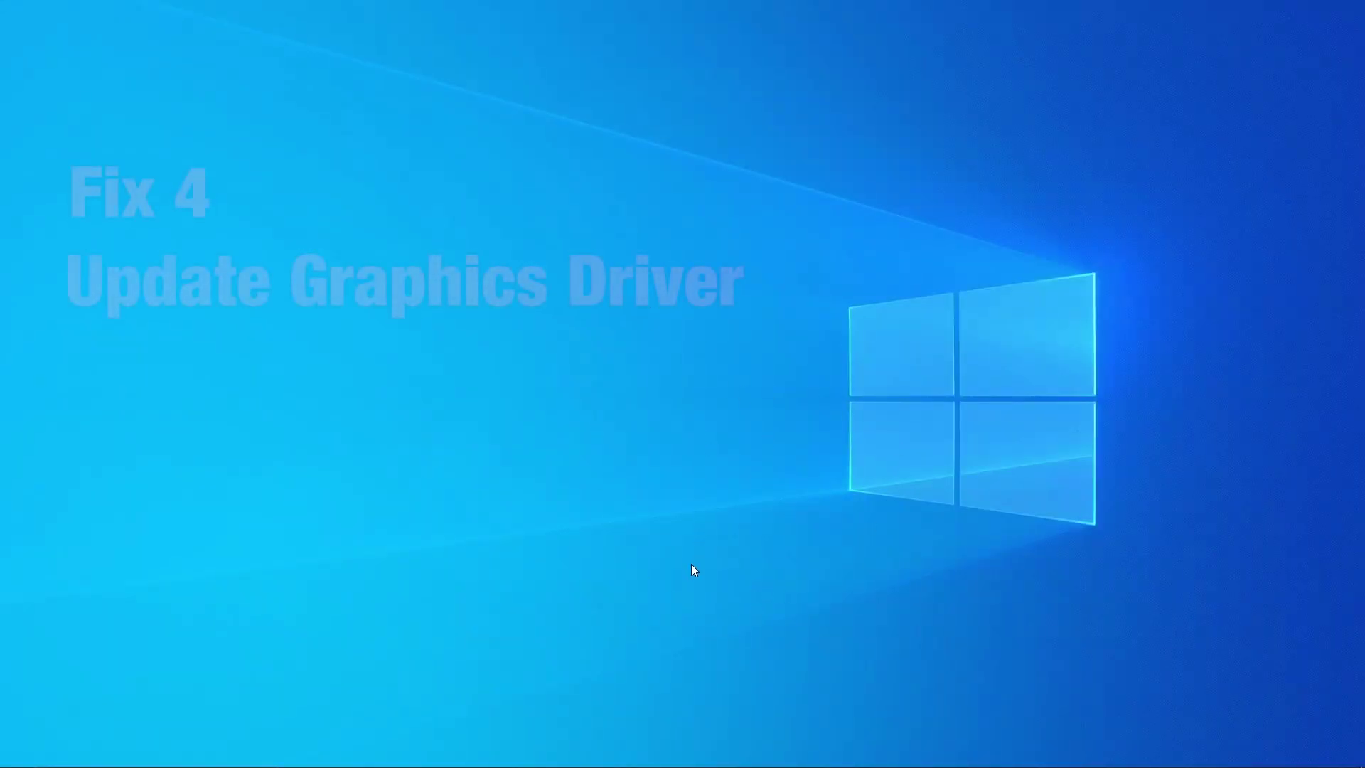
Search Windows for GeForce Experience and launch it
left_click(80, 758)
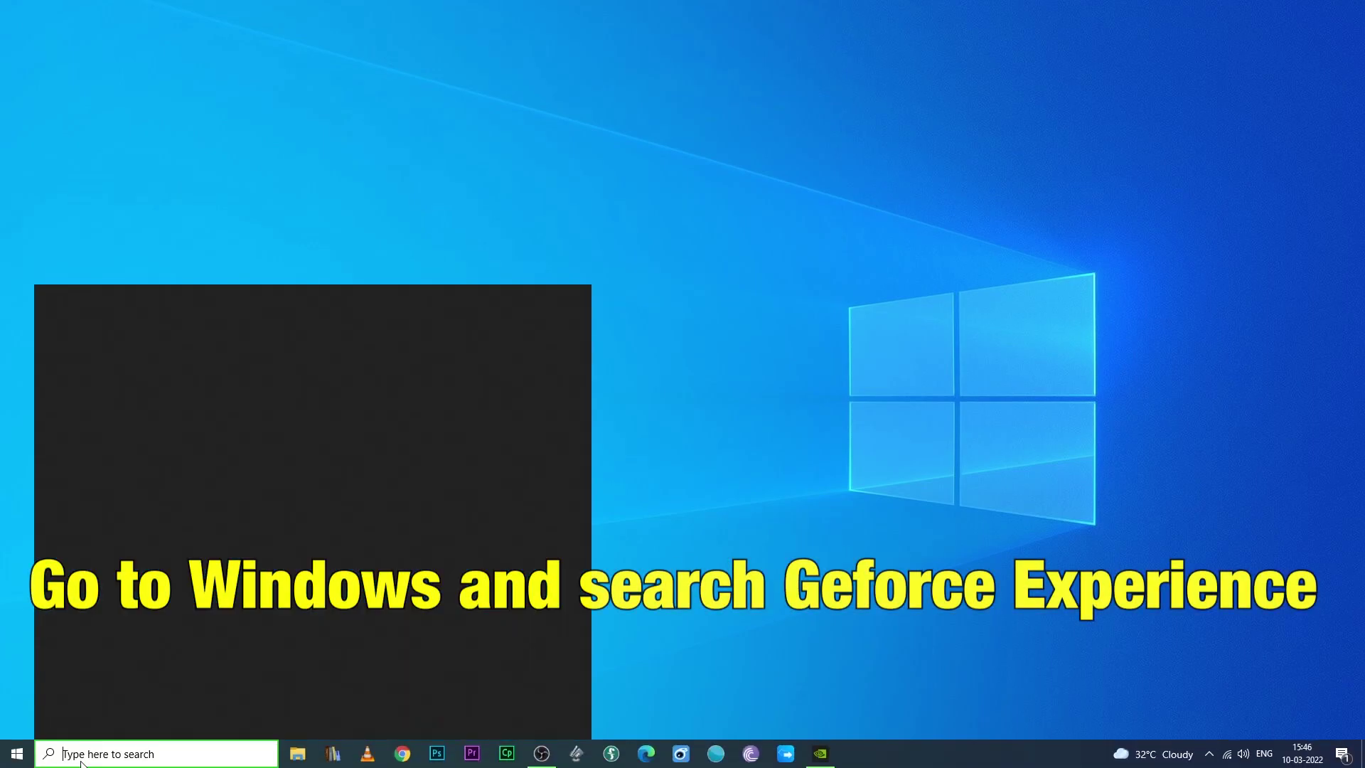
type("gef")
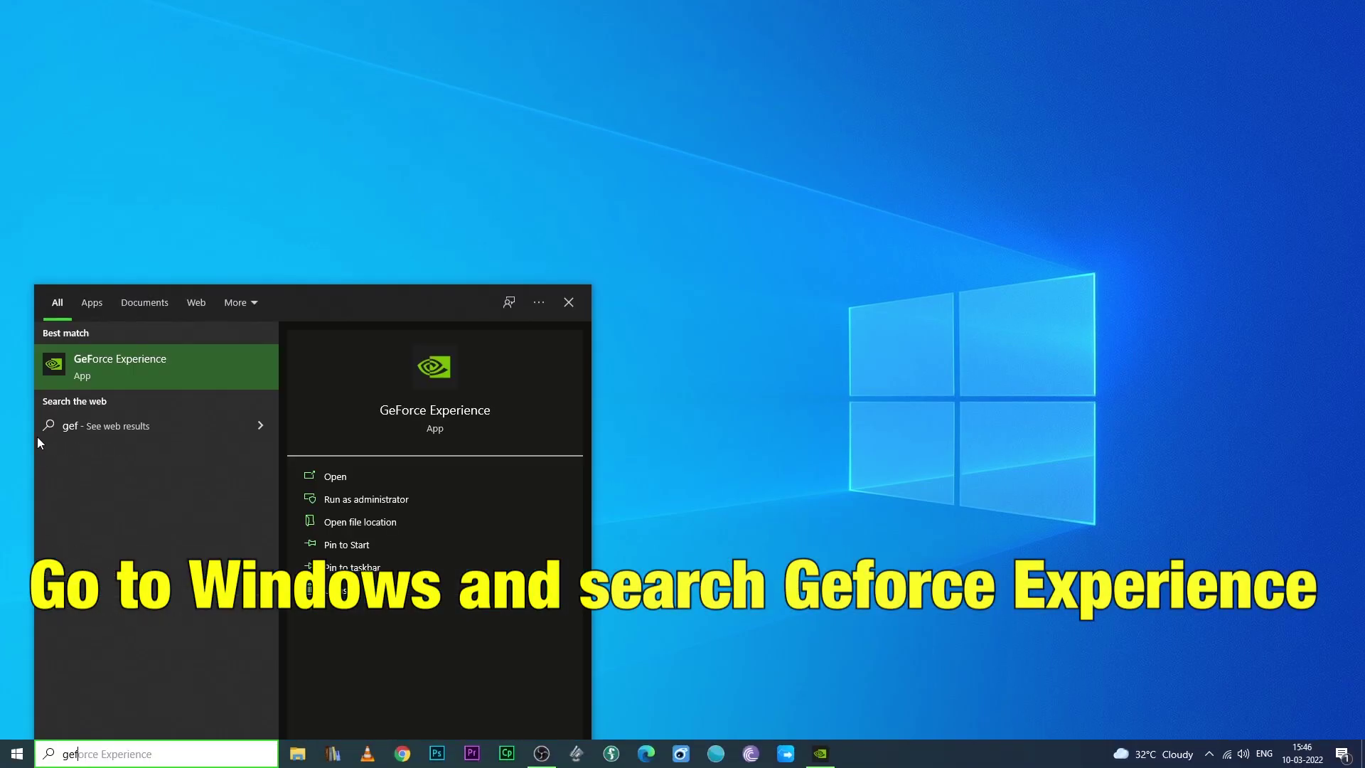
left_click(142, 374)
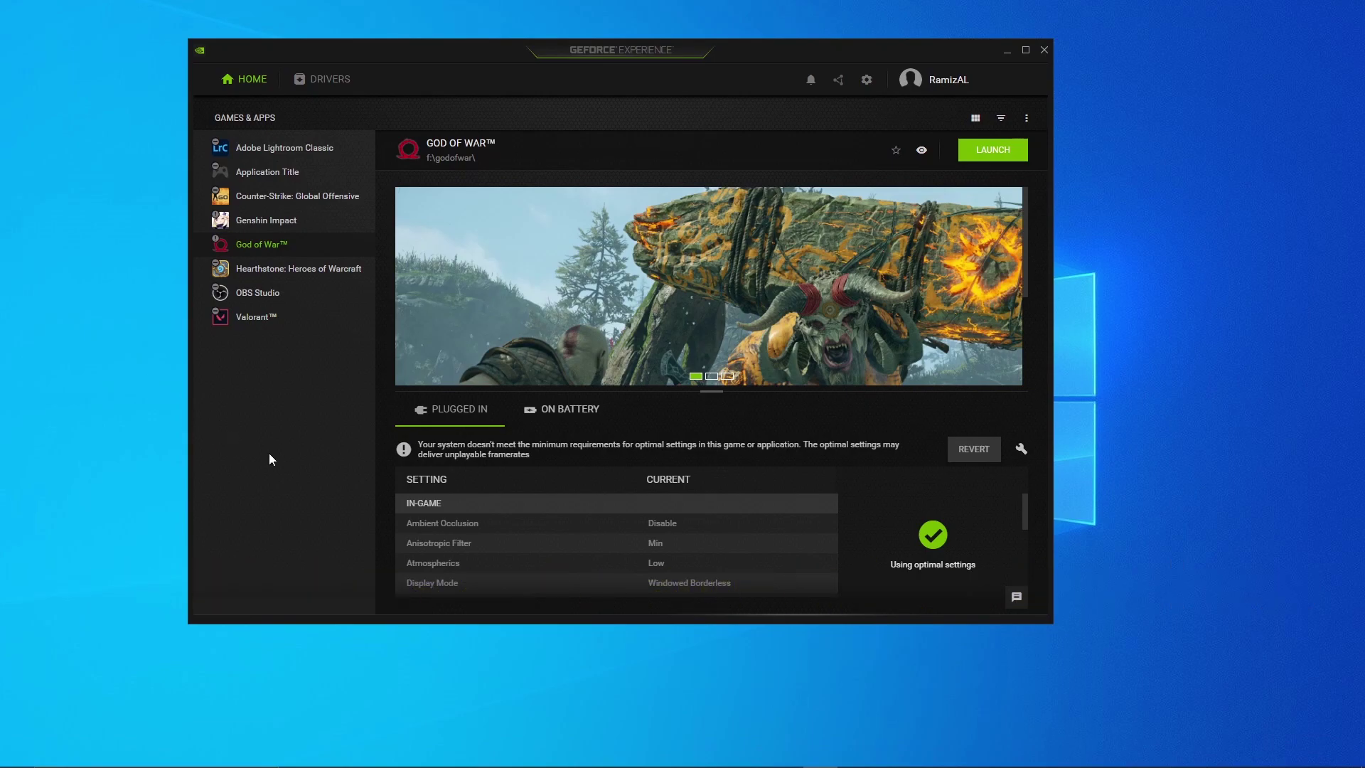
Check for GeForce graphics driver updates, dismiss the notification and close GeForce Experience
left_click(321, 82)
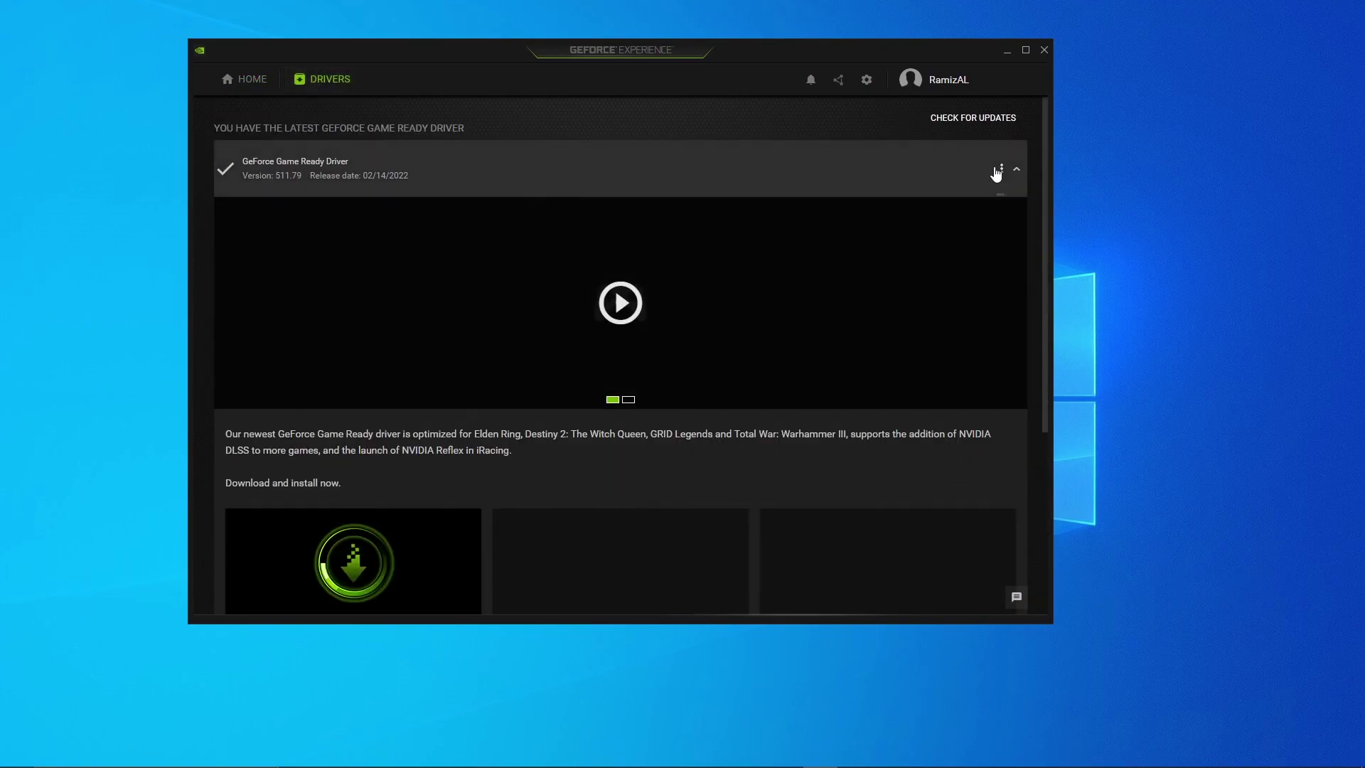
left_click(975, 127)
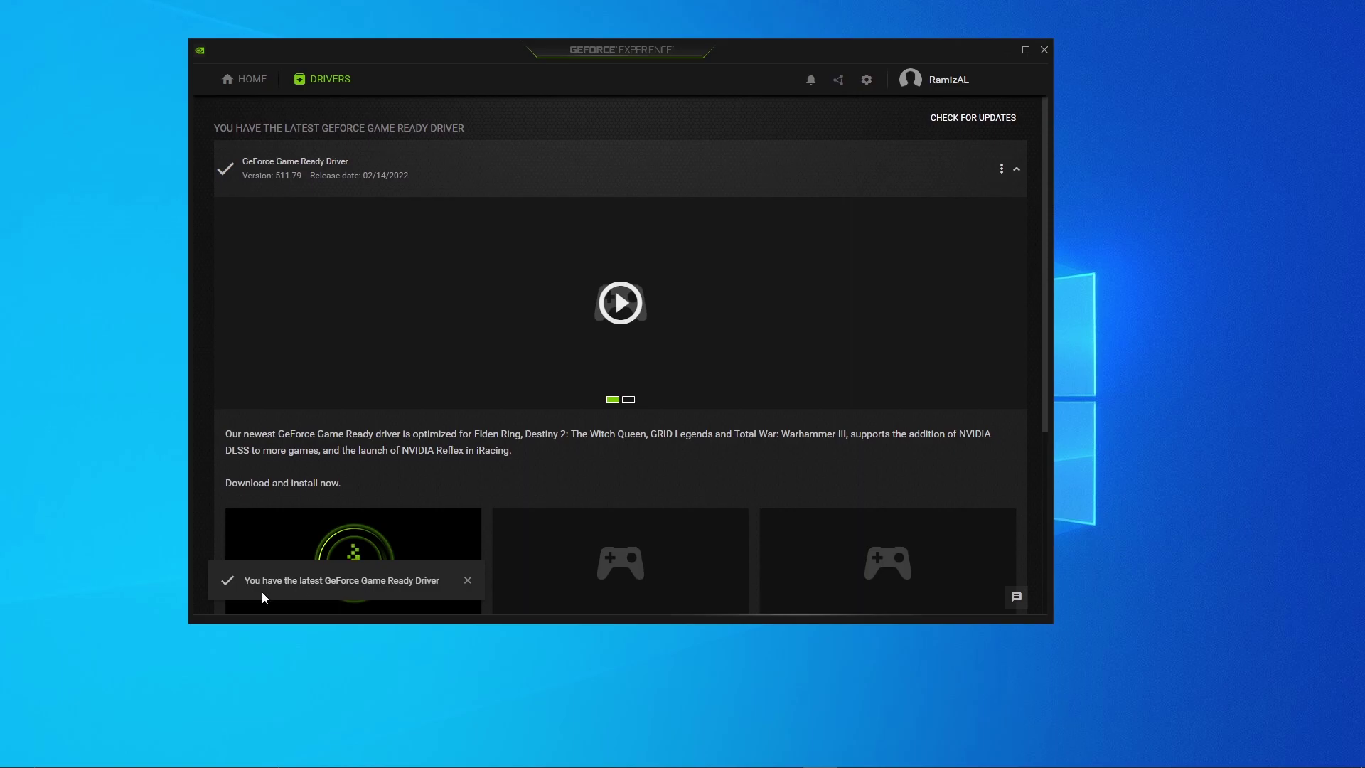
left_click(467, 580)
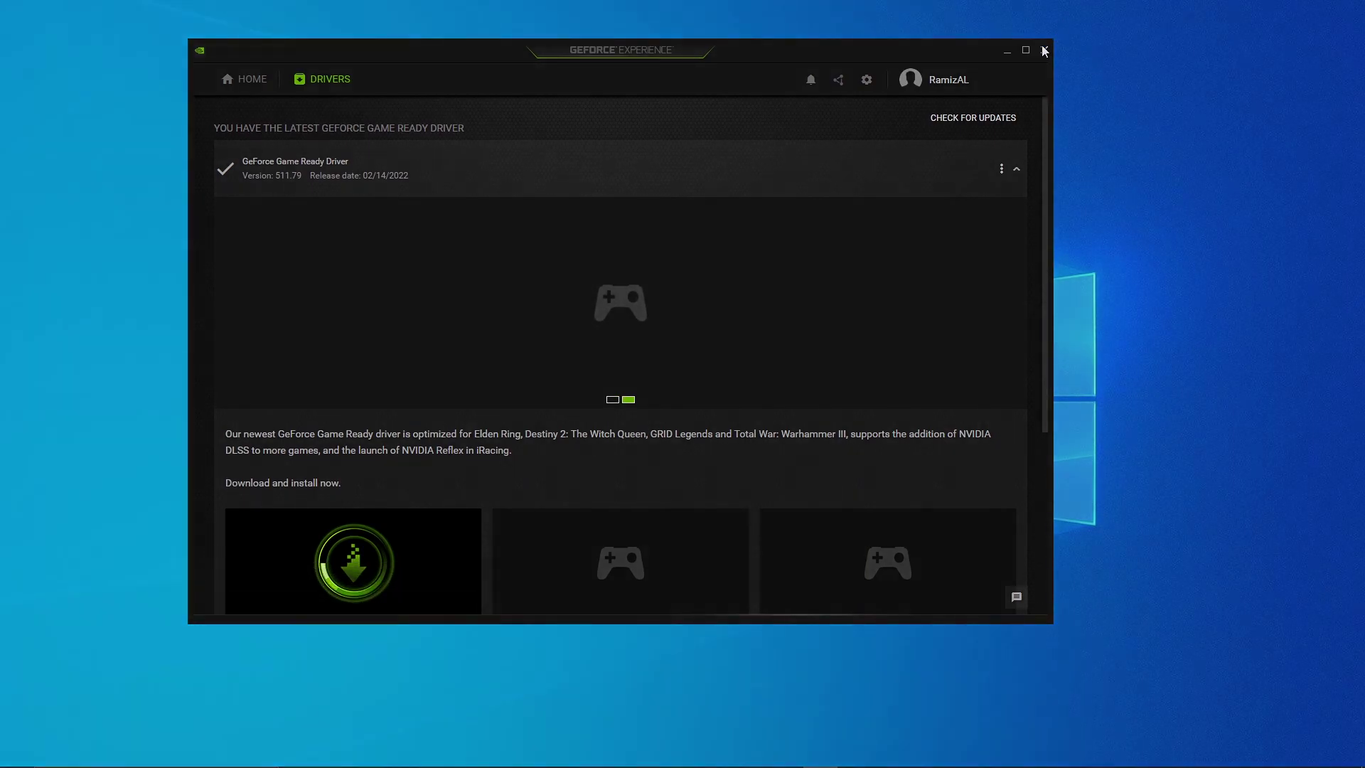
left_click(1044, 49)
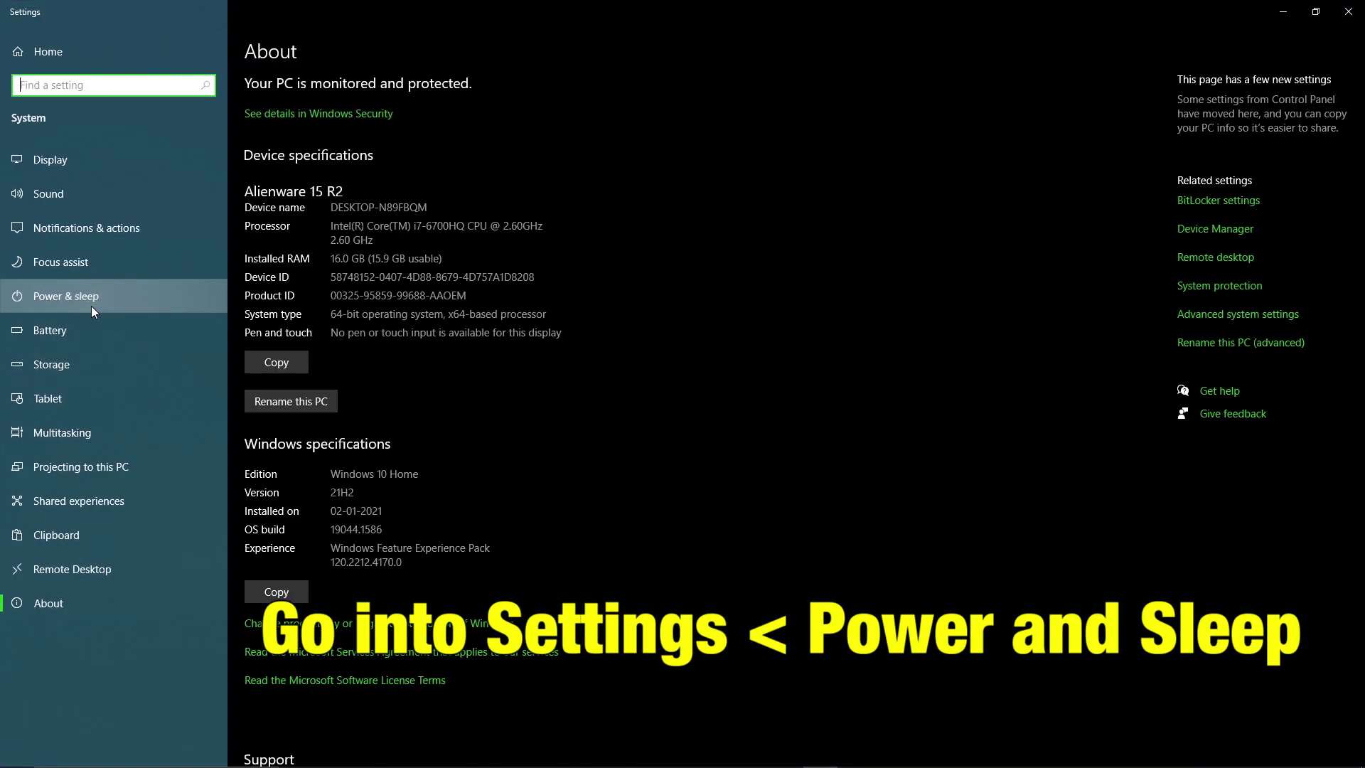
Open the advanced power settings of the Full Power plan from the Power & sleep page of Windows Settings
left_click(92, 307)
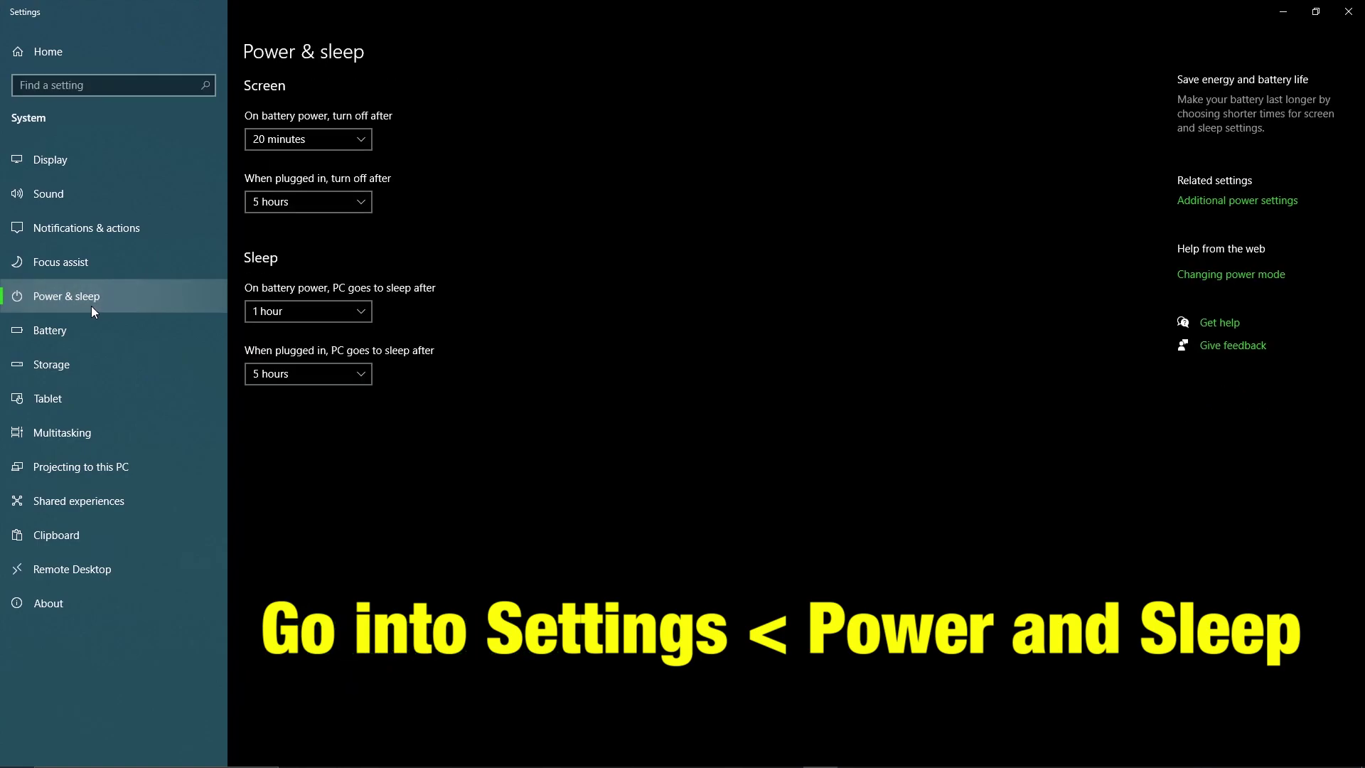
left_click(1240, 202)
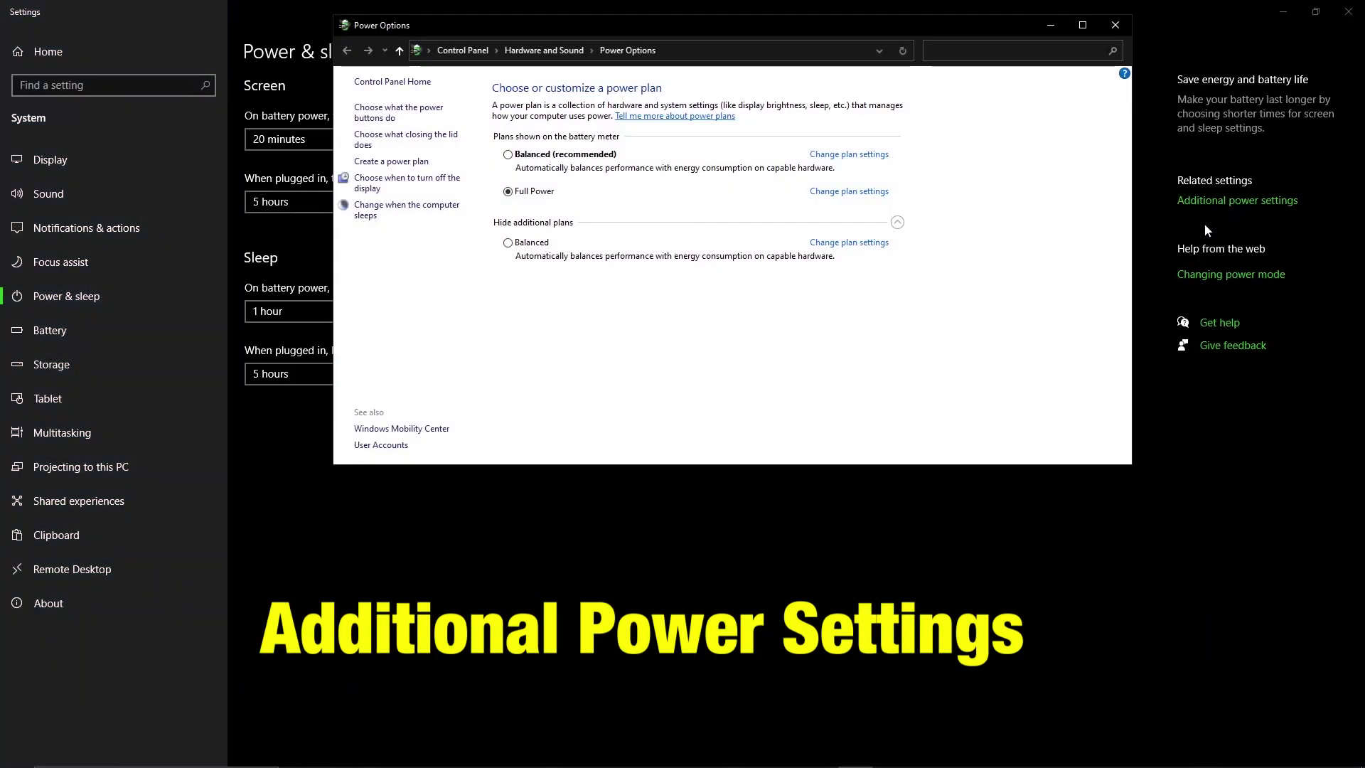
left_click(829, 192)
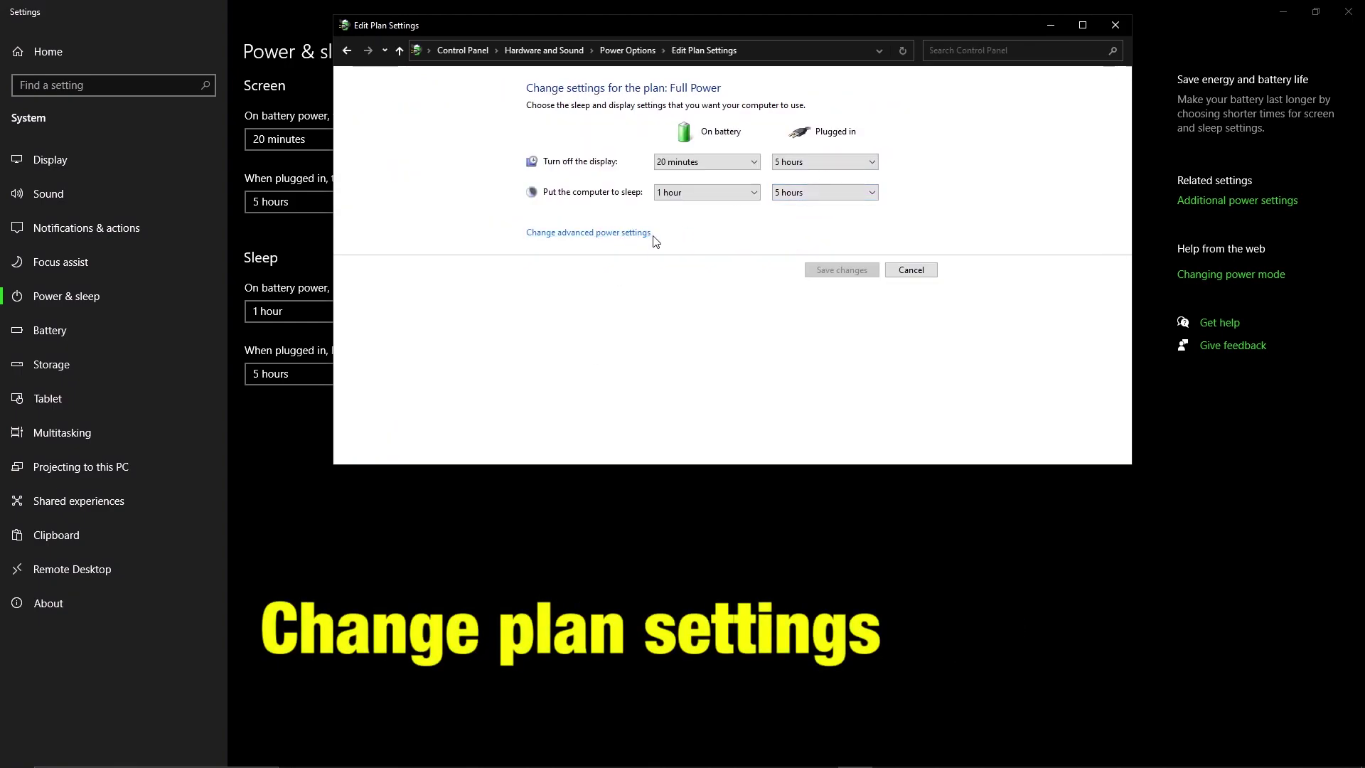
left_click(619, 235)
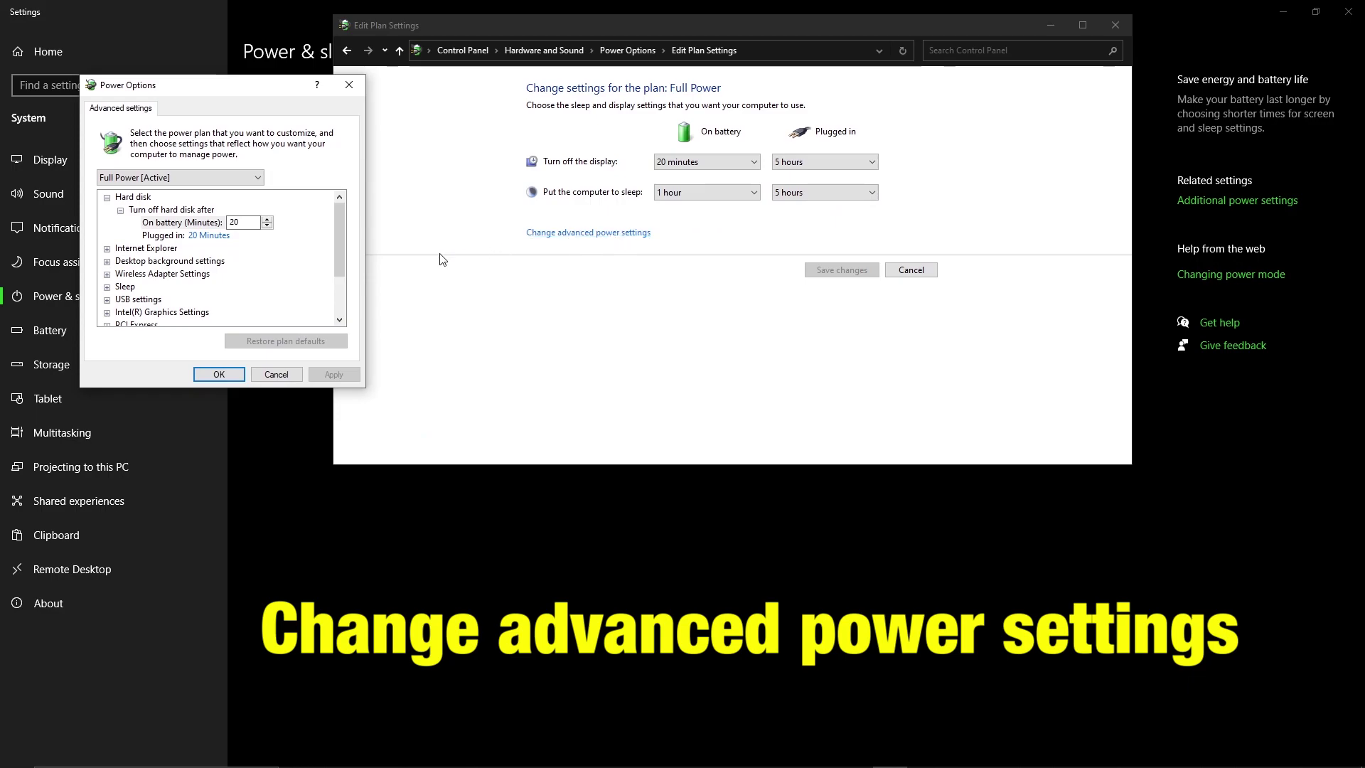
Select Full Power [Active] as the power plan to customize in the advanced power settings
left_click(196, 180)
left_click(195, 180)
left_click(182, 177)
left_click(168, 213)
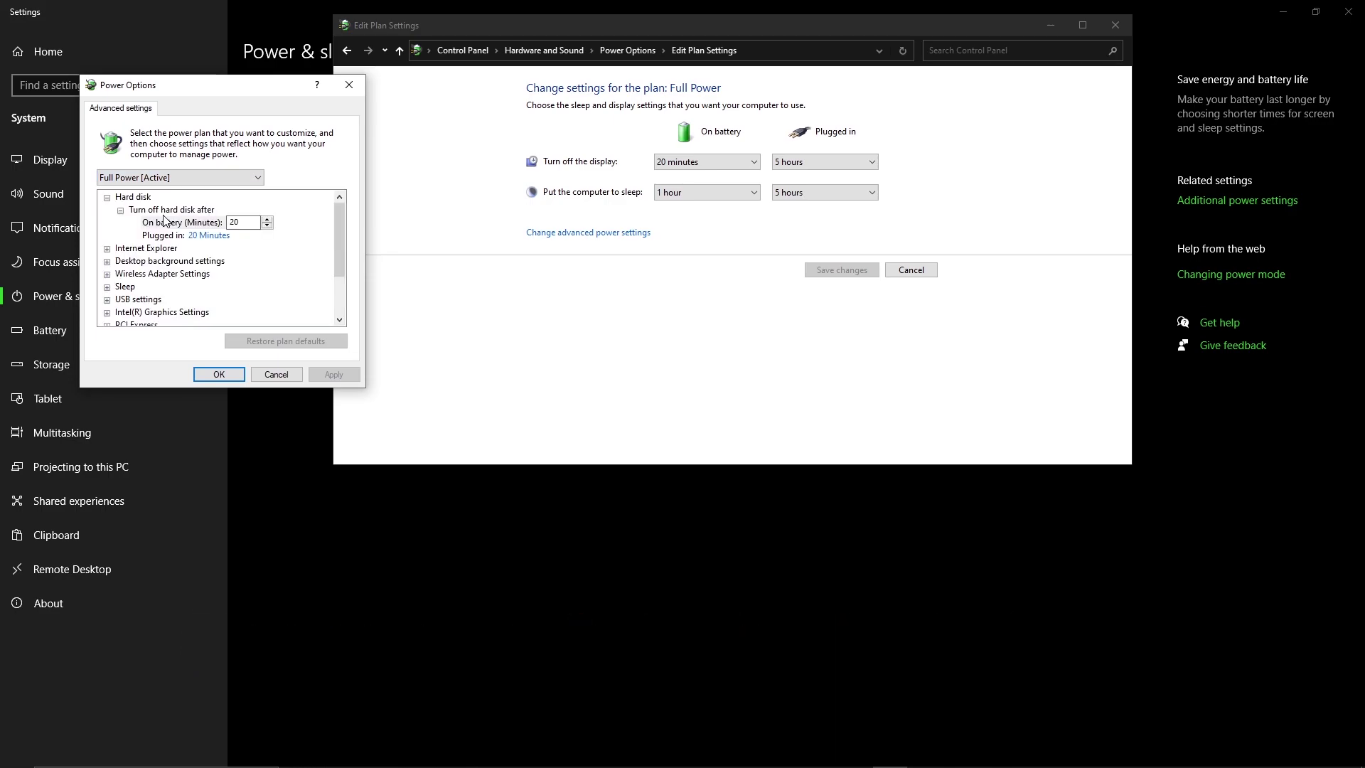
Accept the advanced power options of the Full Power plan and leave its plan settings
left_click(217, 374)
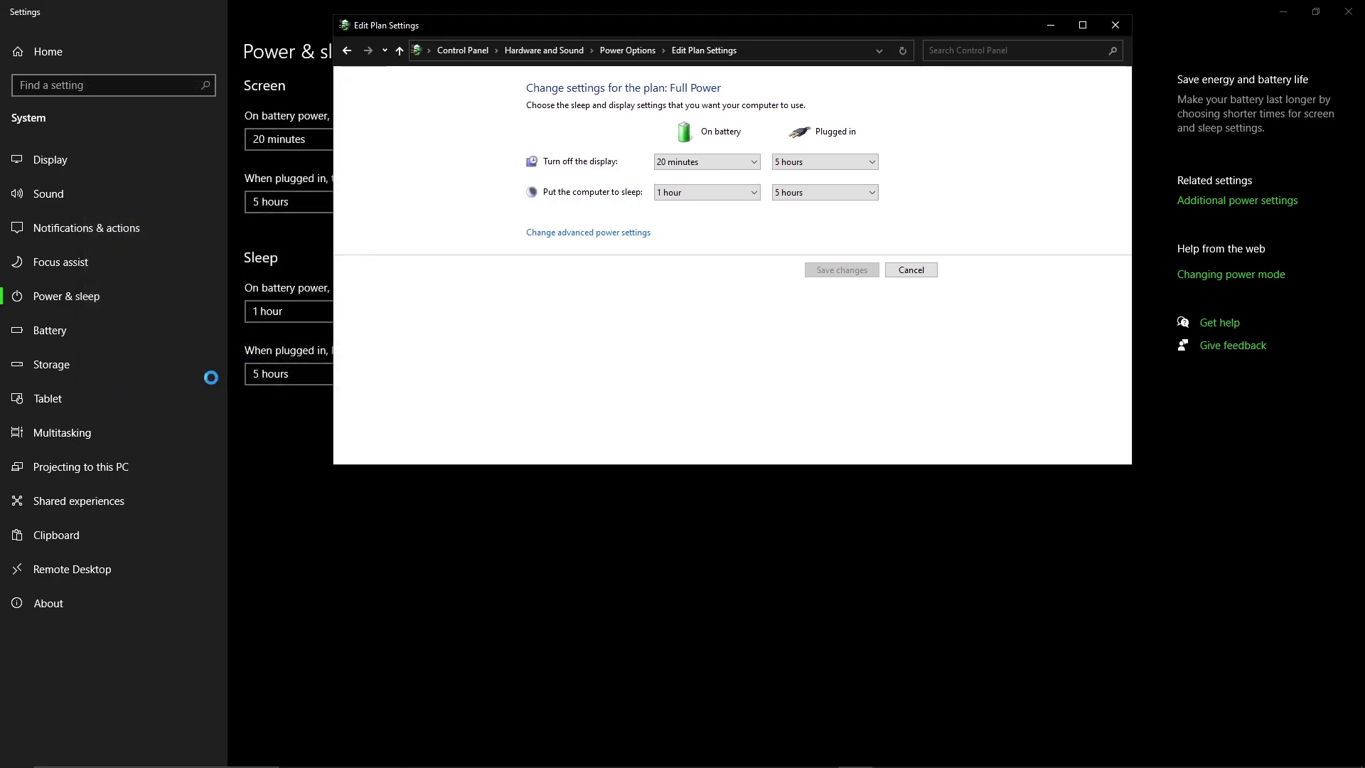
left_click(913, 270)
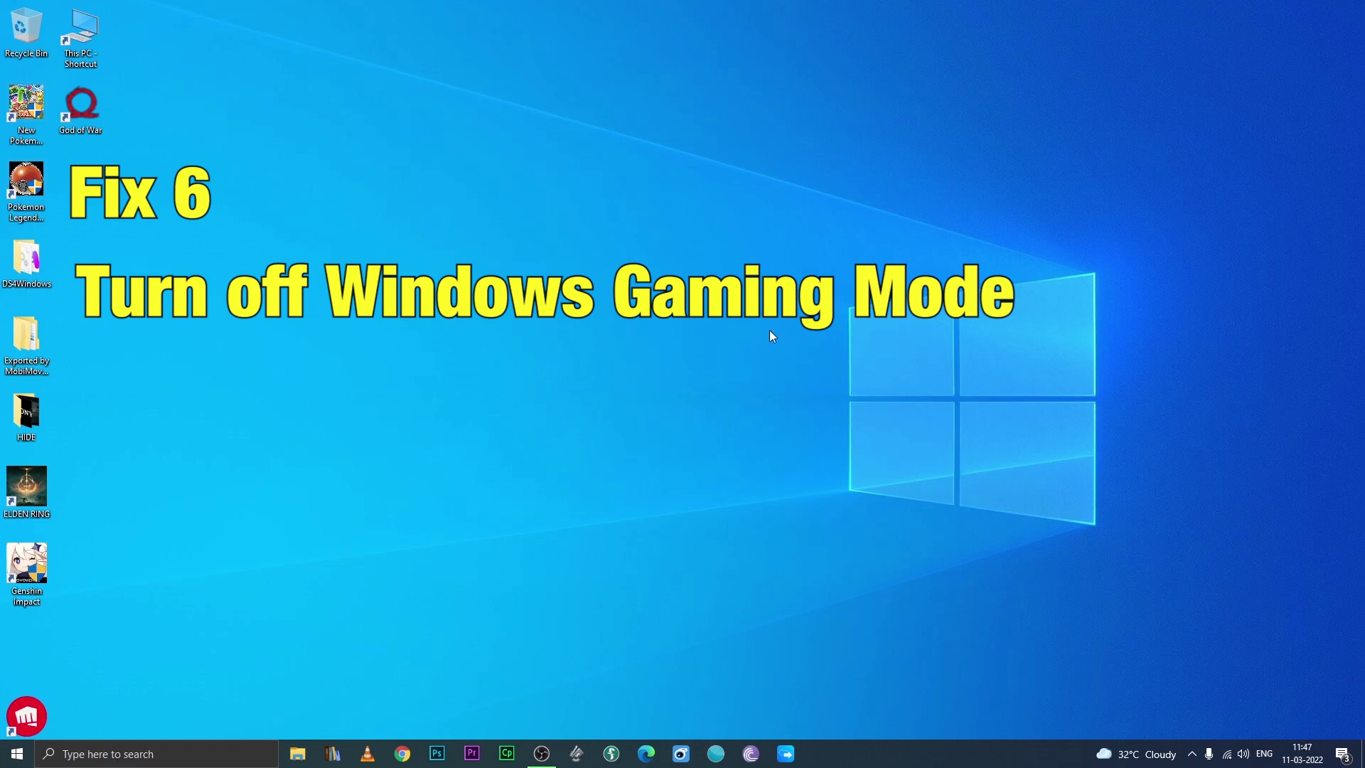
Turn off Game Mode in the Gaming section of Windows Settings
left_click(209, 746)
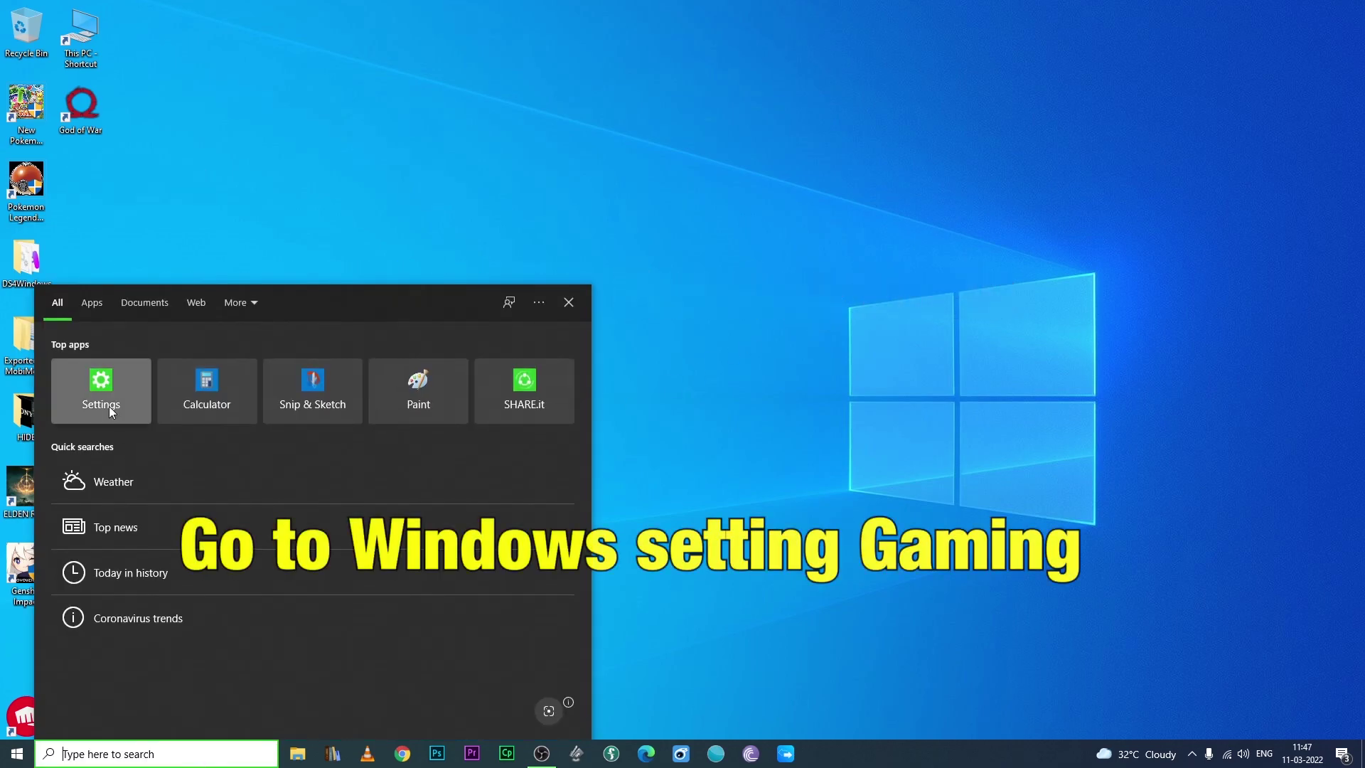
left_click(109, 405)
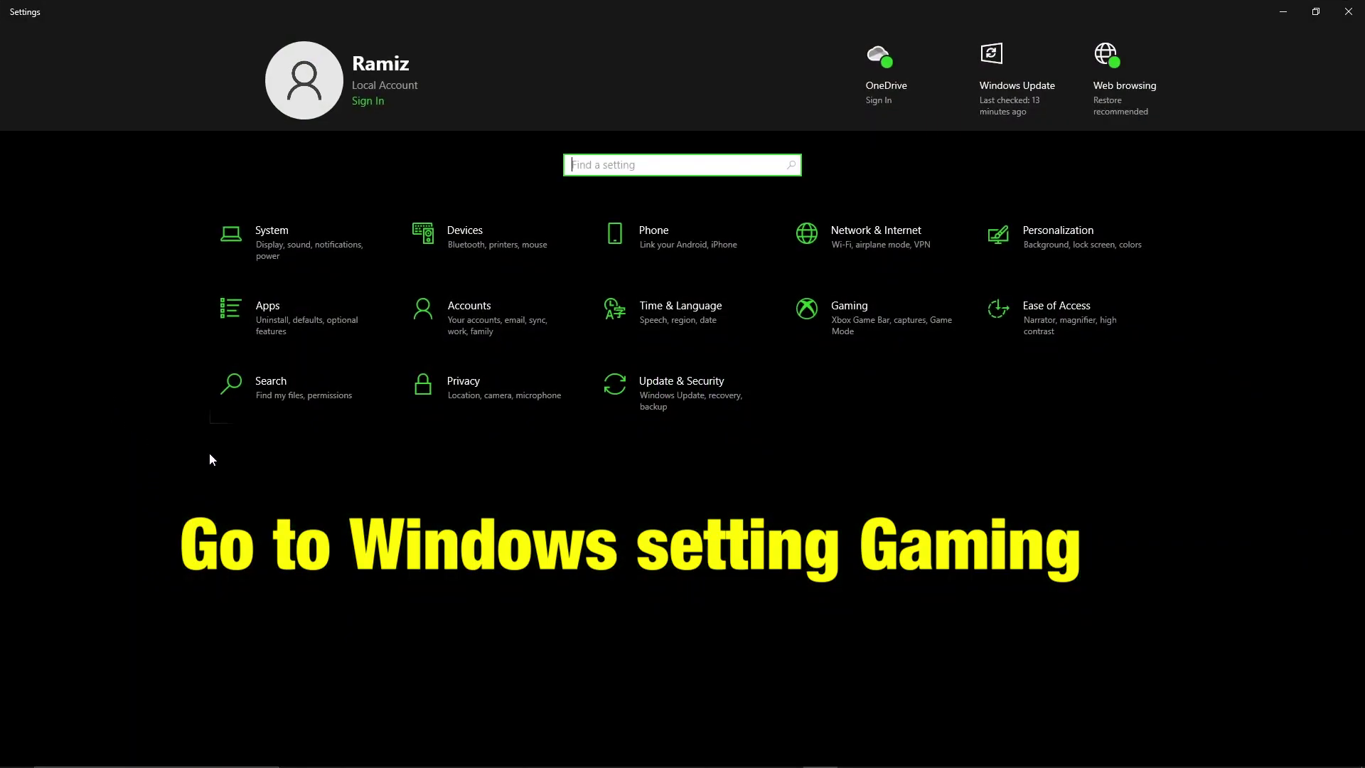
left_click(899, 330)
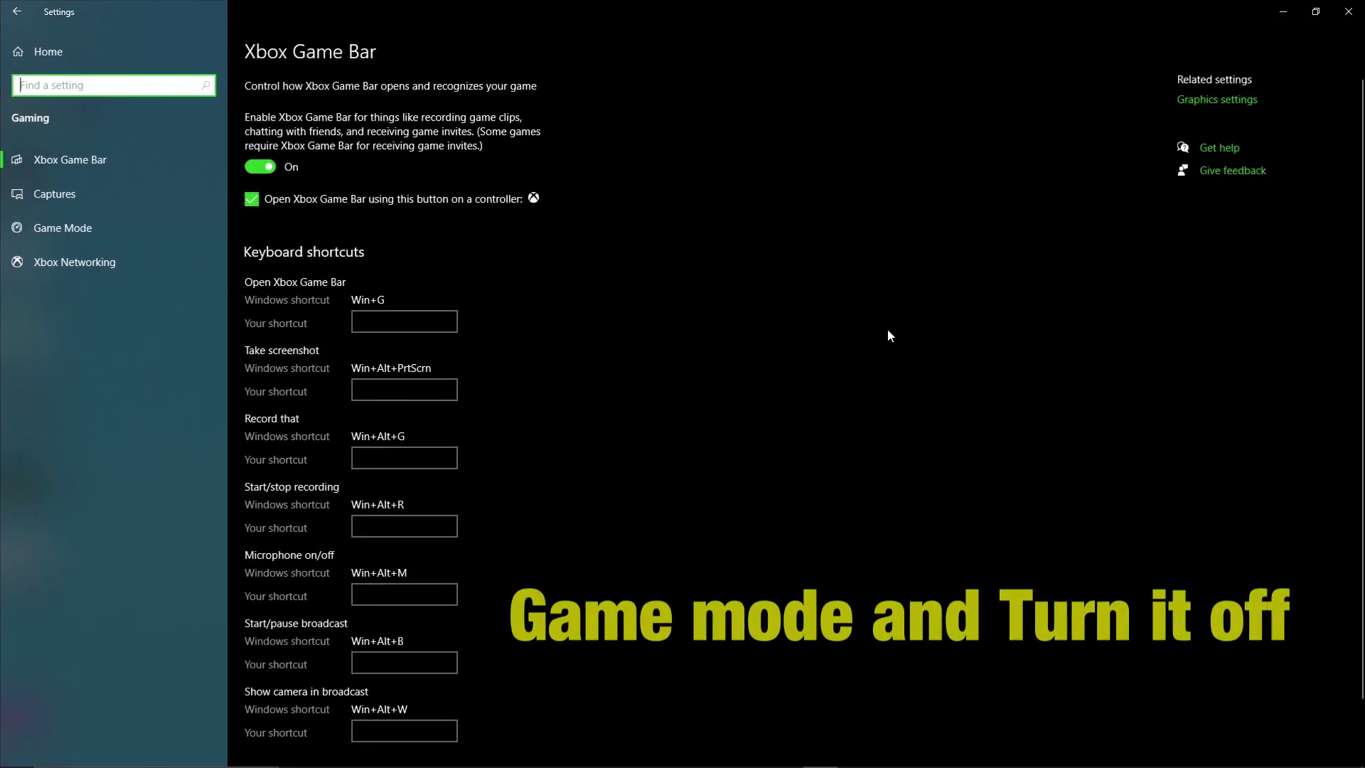
left_click(92, 226)
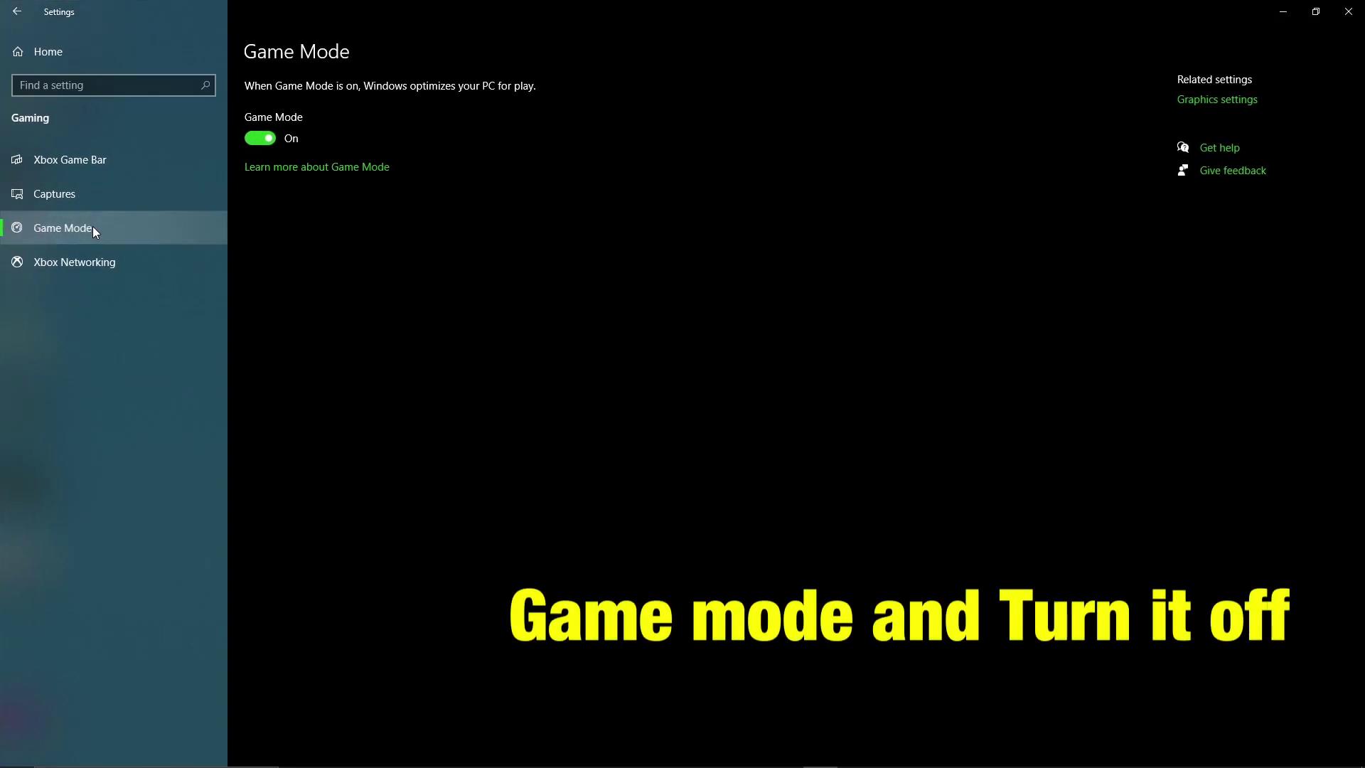
left_click(261, 140)
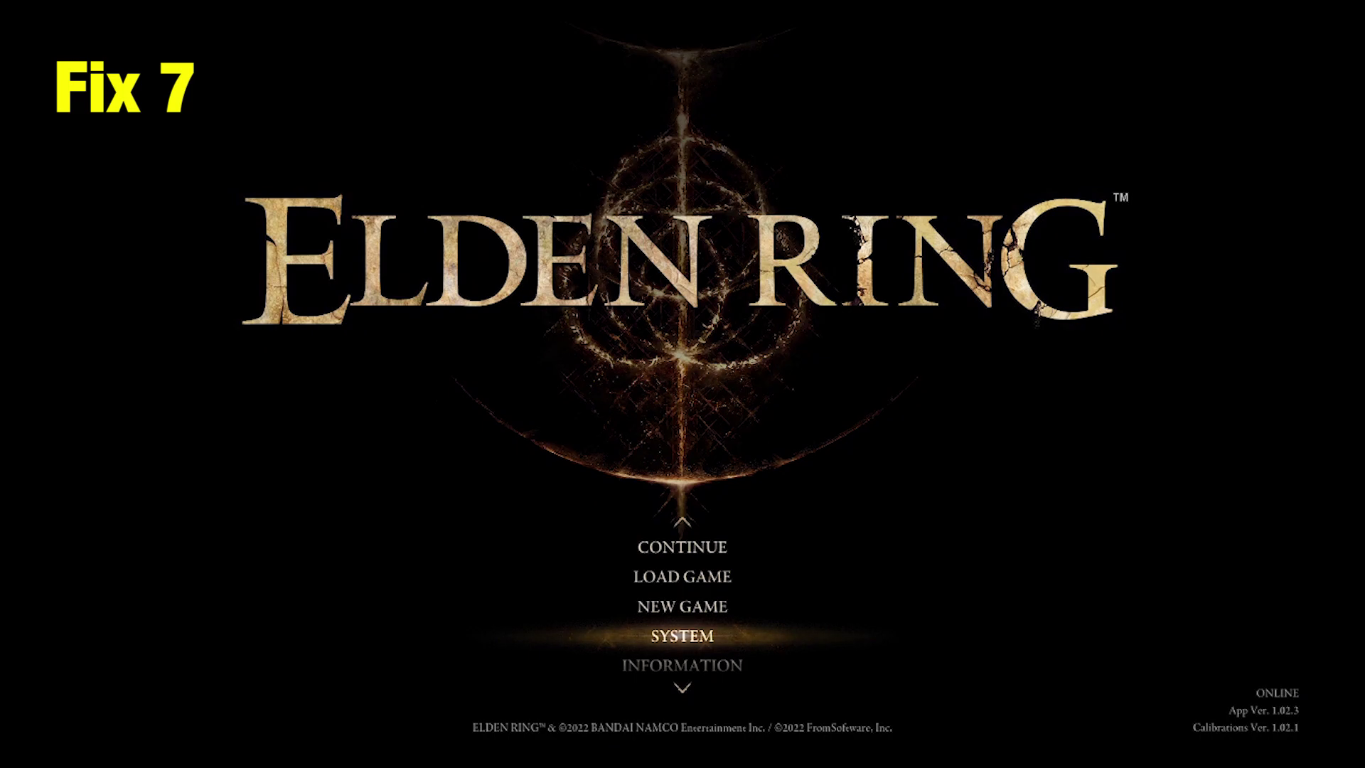
Switch to ELDEN RING and open the Graphics page of its System settings
key("Return")
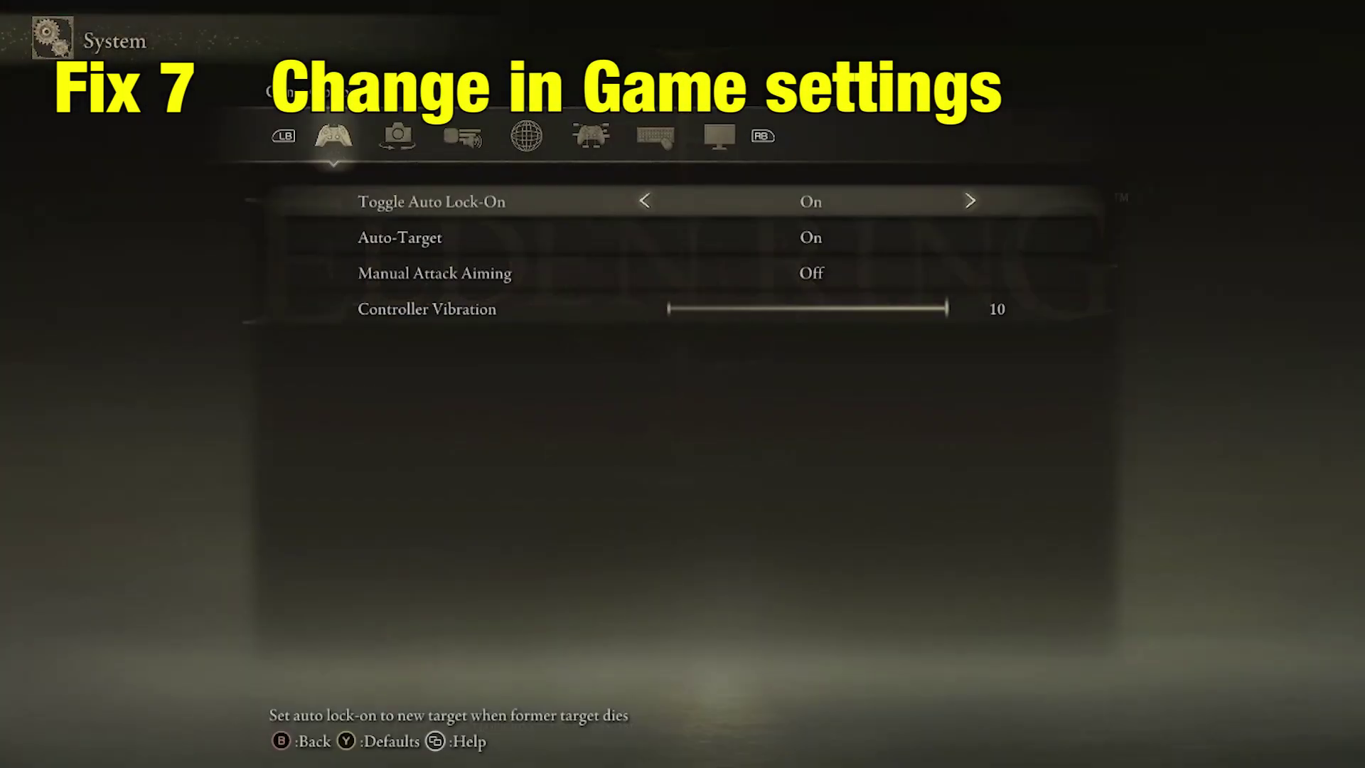
key("e")
key("e")
key("e")
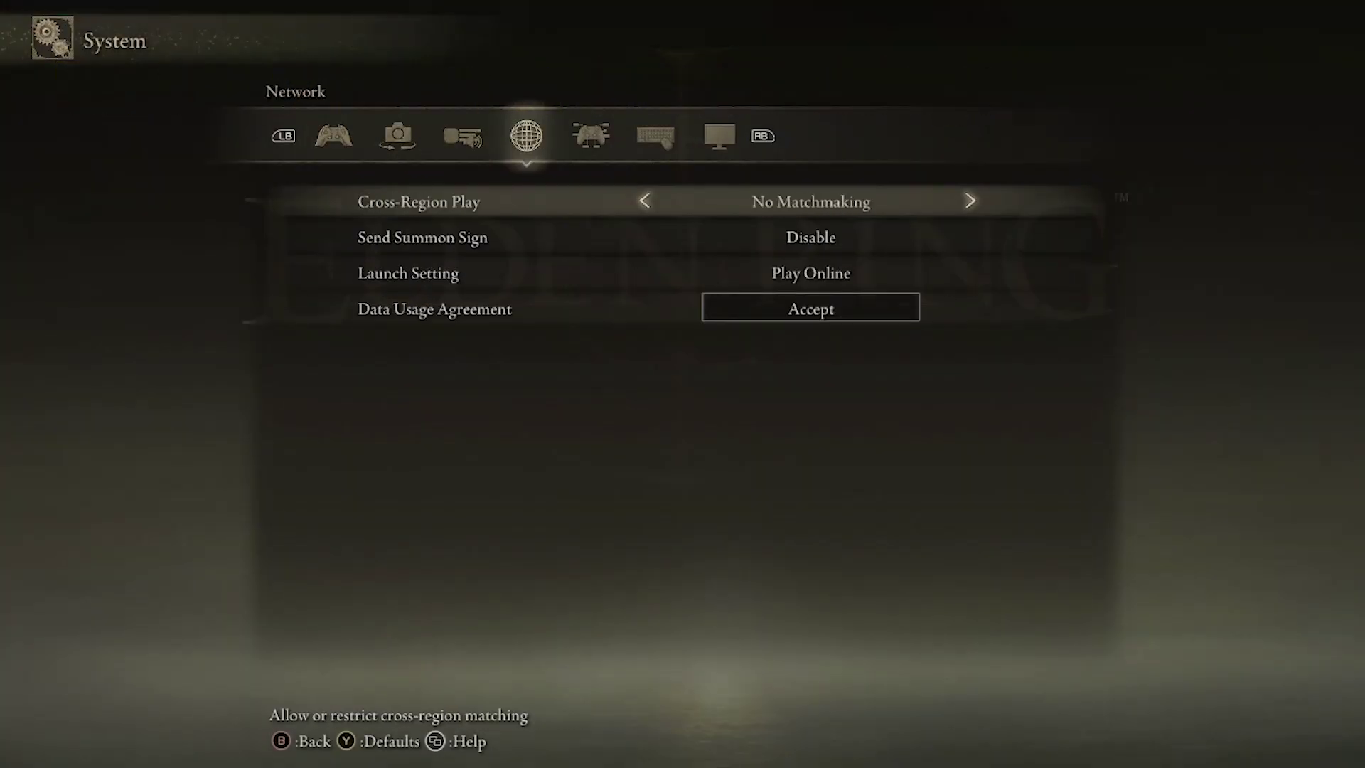
key("e")
key("e")
key("e")
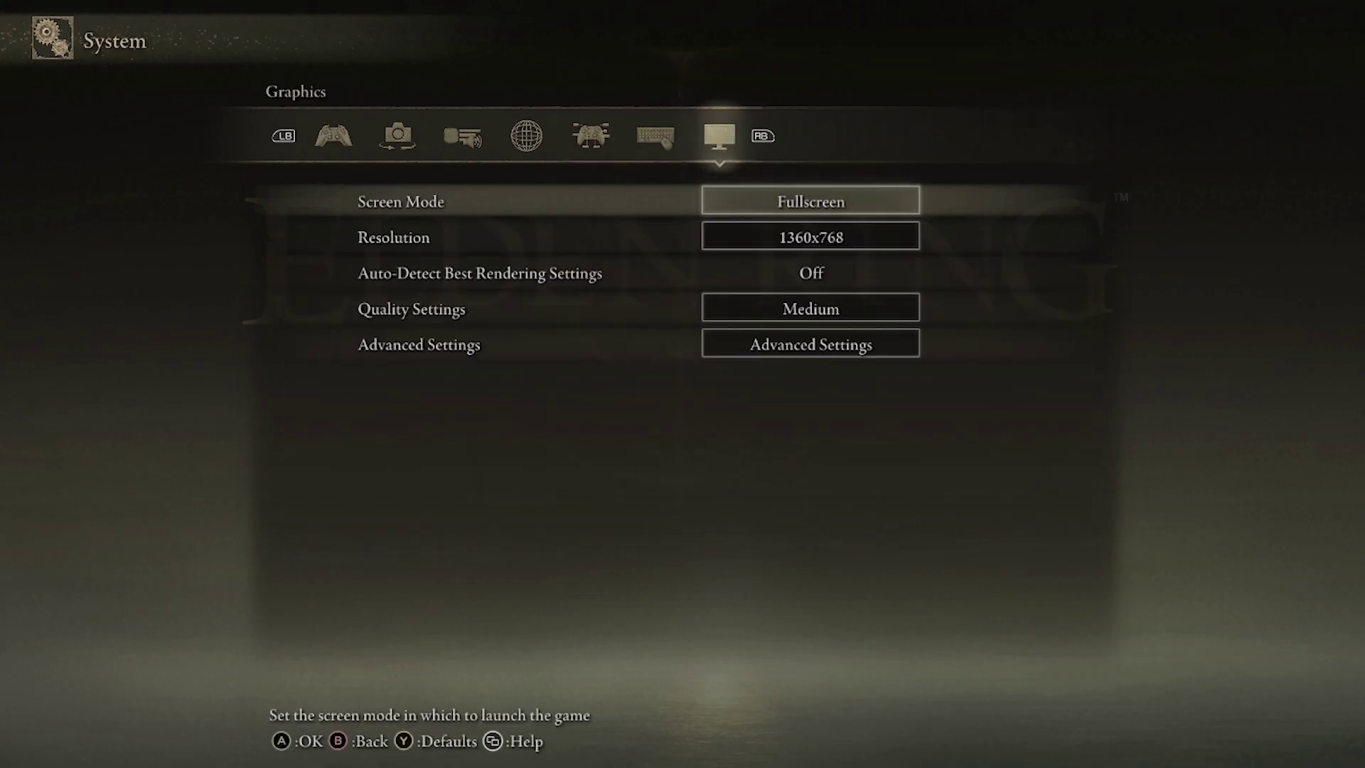
Check the Quality Settings option and open the advanced graphics settings
key("Down")
key("Down")
key("Down")
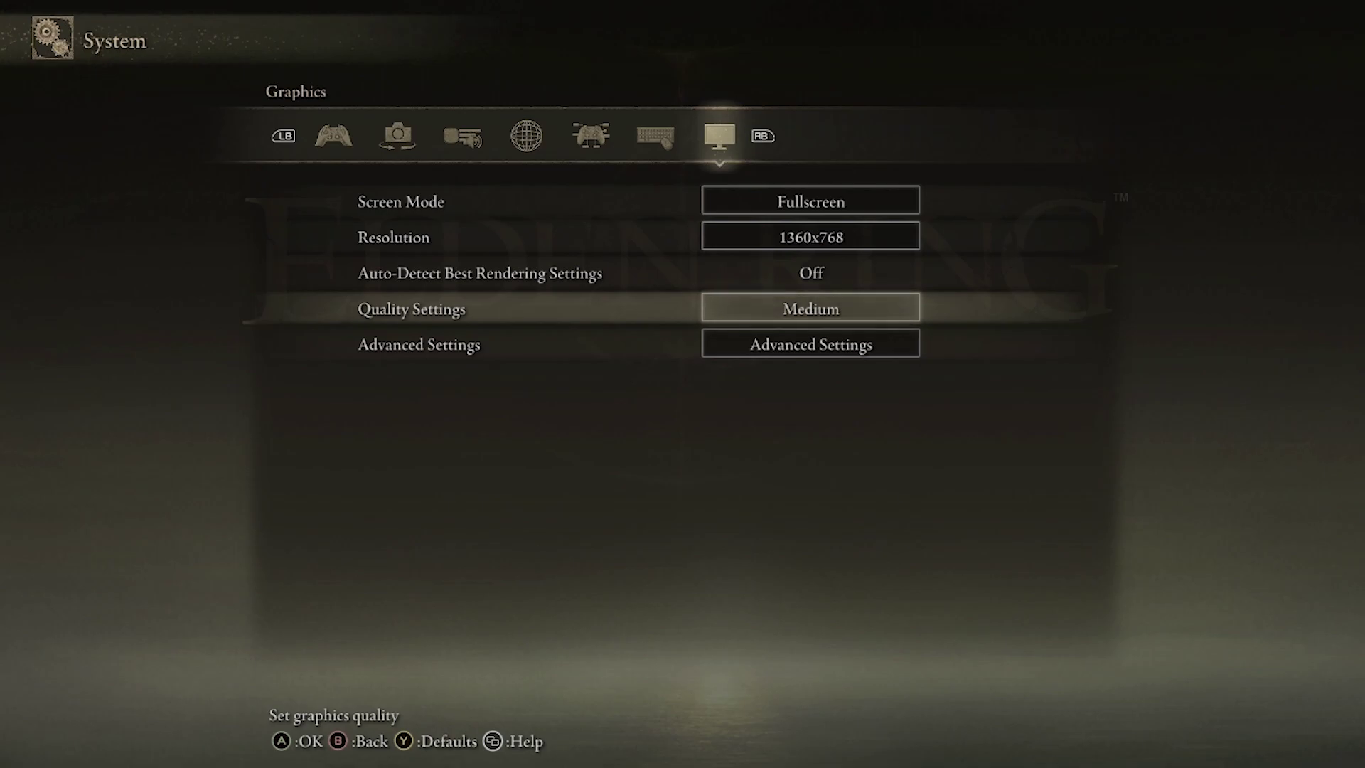
key("Return")
left_click(811, 344)
key("Return")
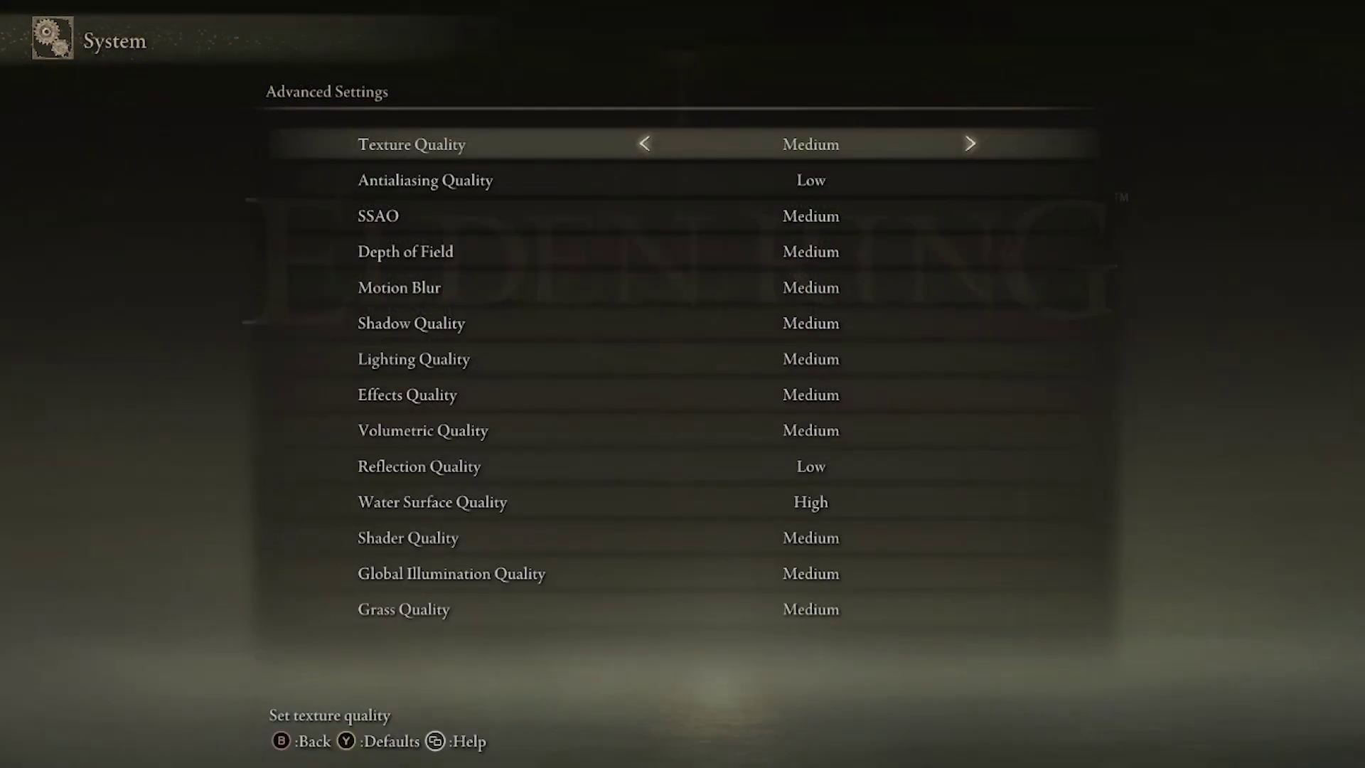
Set Motion Blur to Low in the advanced graphics settings
left_click(811, 180)
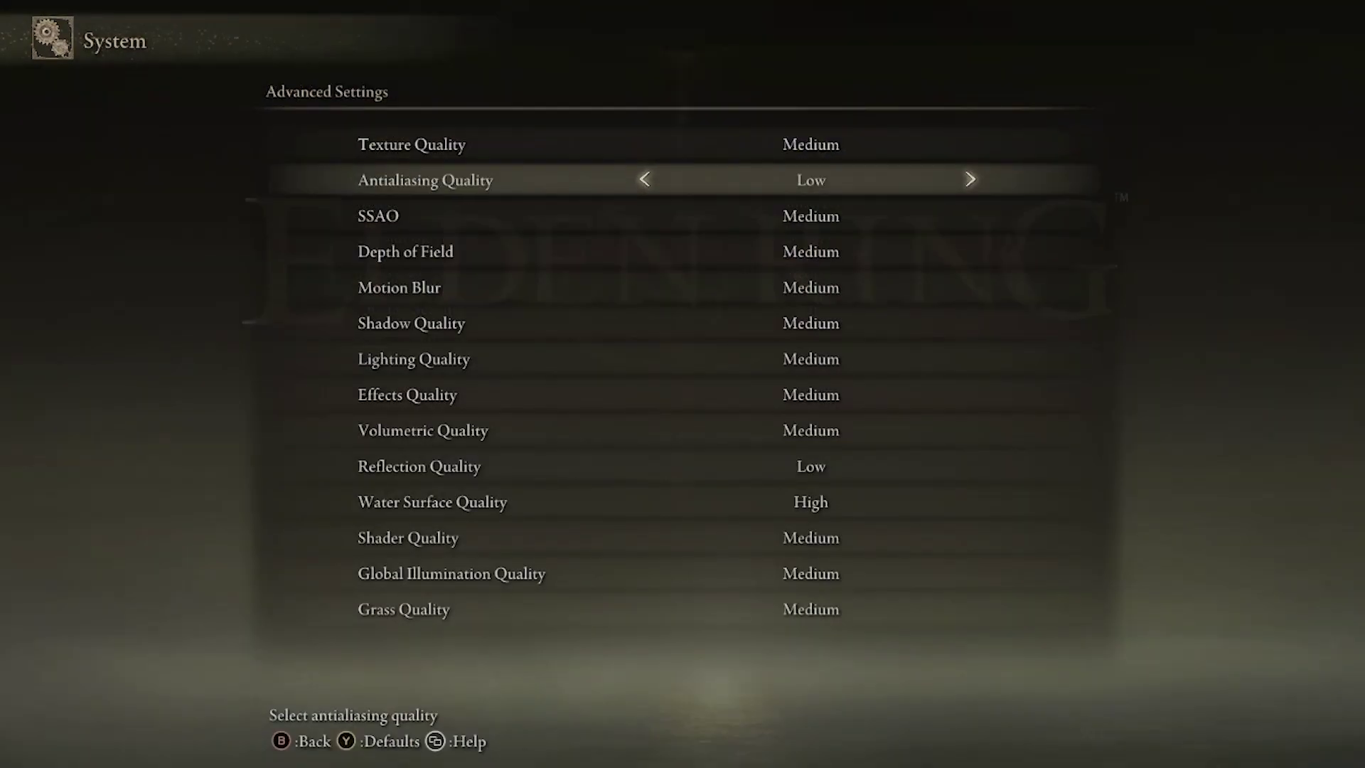
left_click(810, 216)
left_click(810, 251)
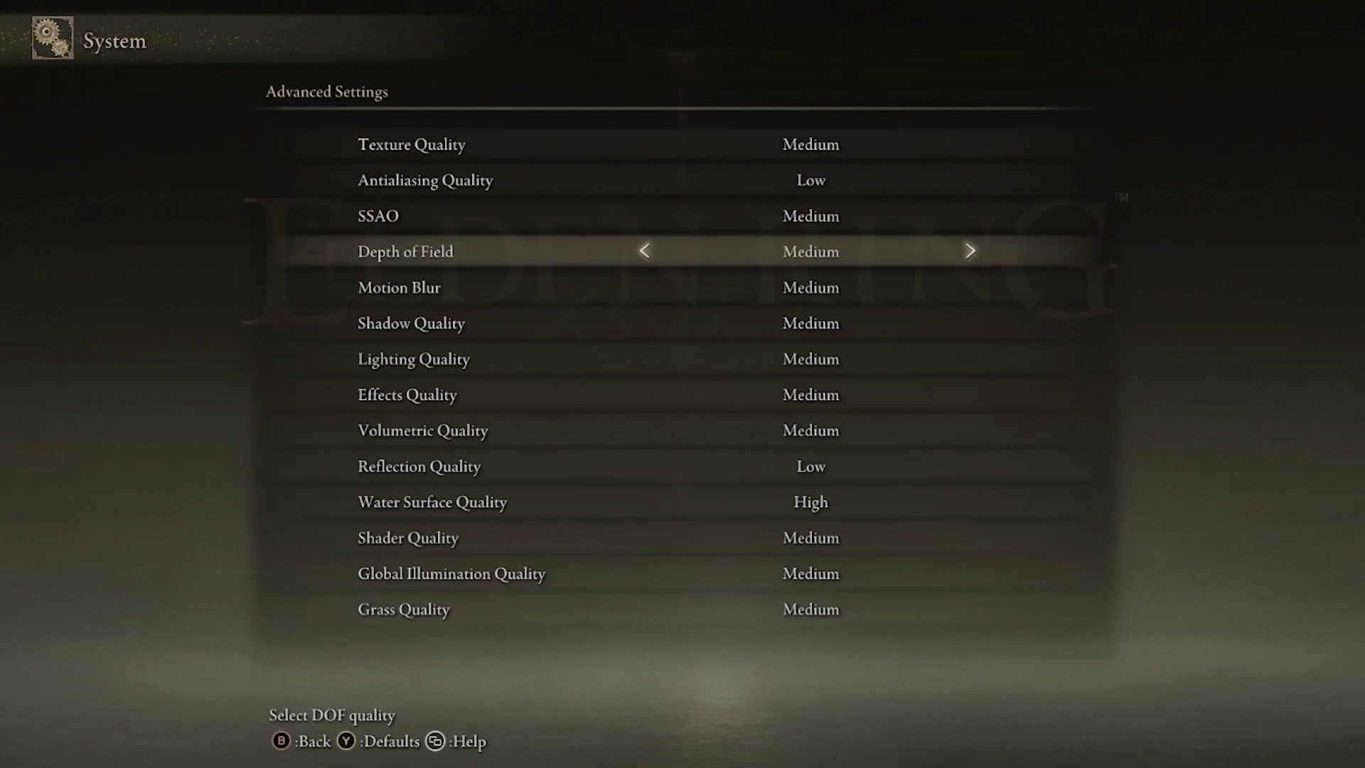
left_click(811, 287)
key("Right")
key("Left")
key("Left")
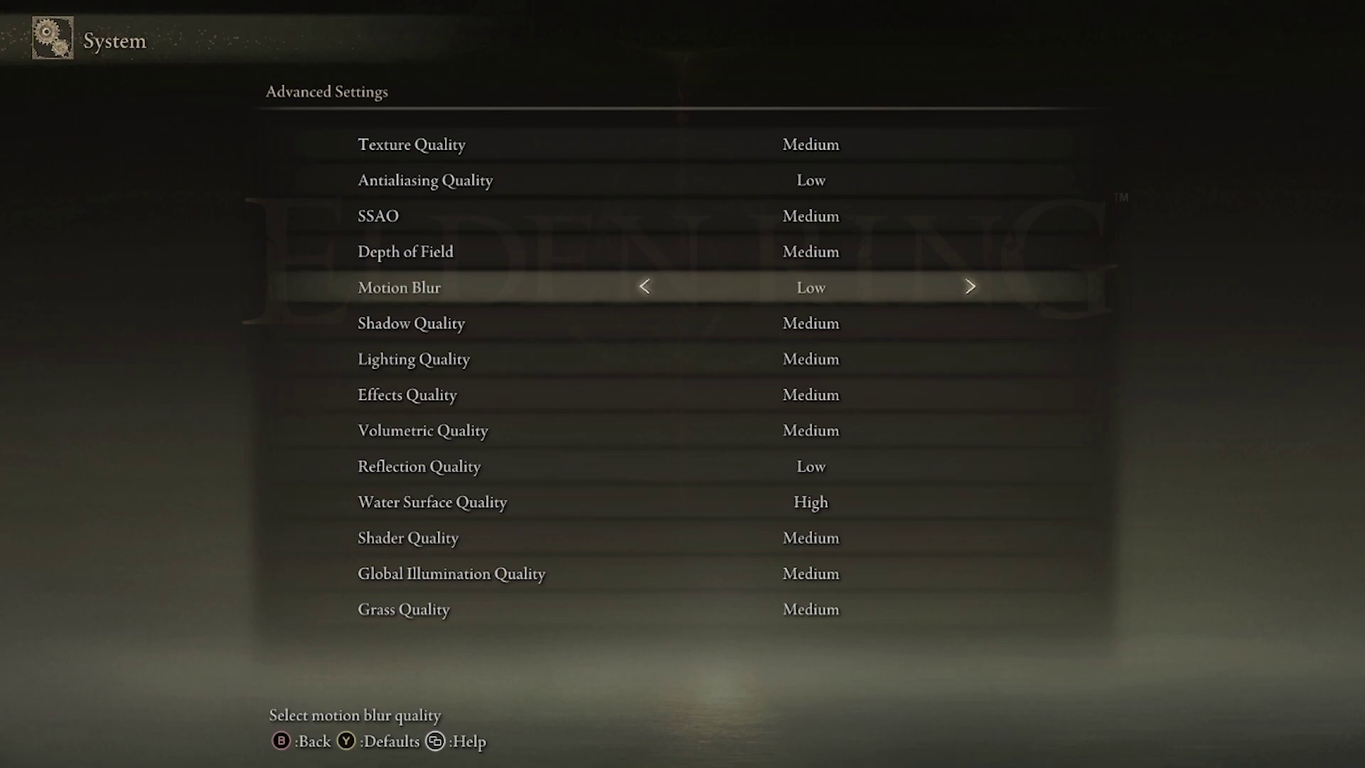
Look over the shadow to reflection quality settings and set Depth of Field to Low
left_click(811, 323)
left_click(810, 358)
left_click(811, 395)
left_click(811, 430)
left_click(811, 466)
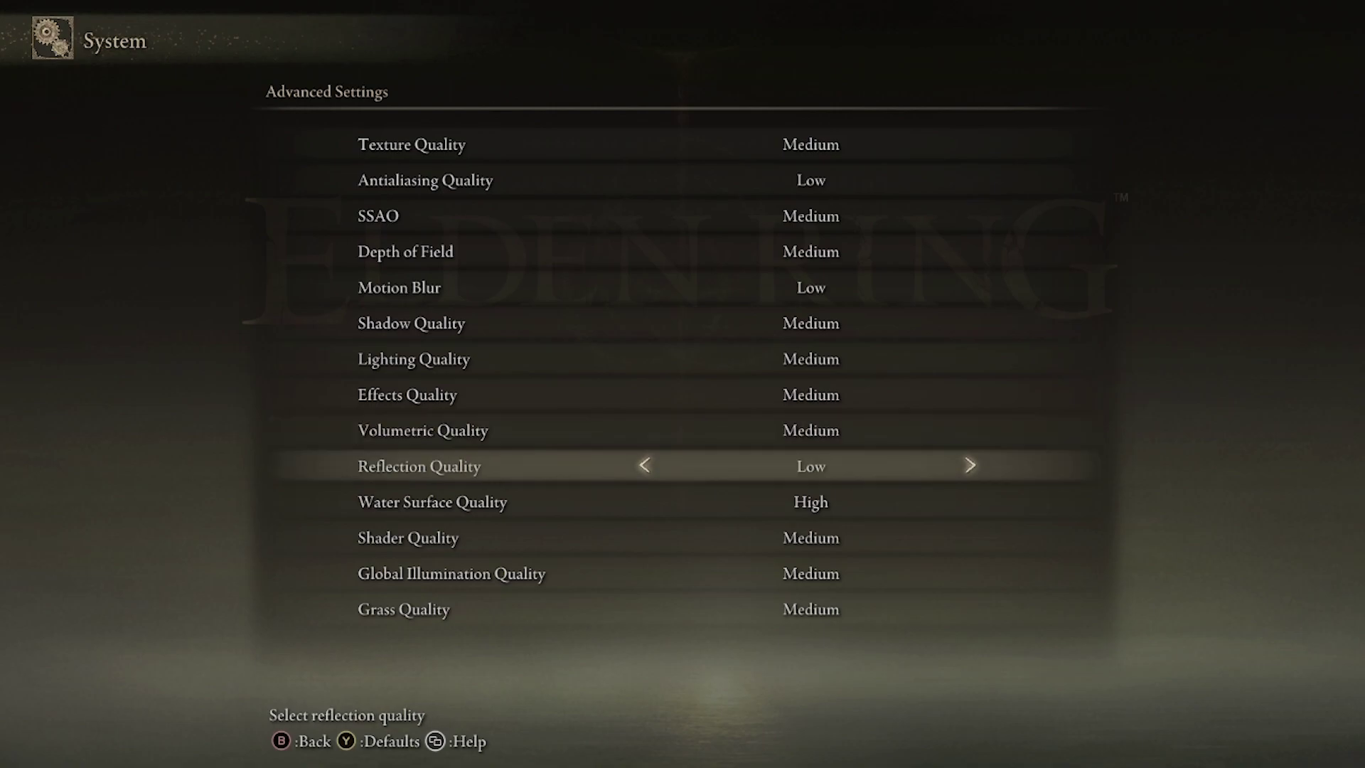
key("Up")
key("Up")
key("Up")
key("Up")
key("Up")
key("Up")
key("Left")
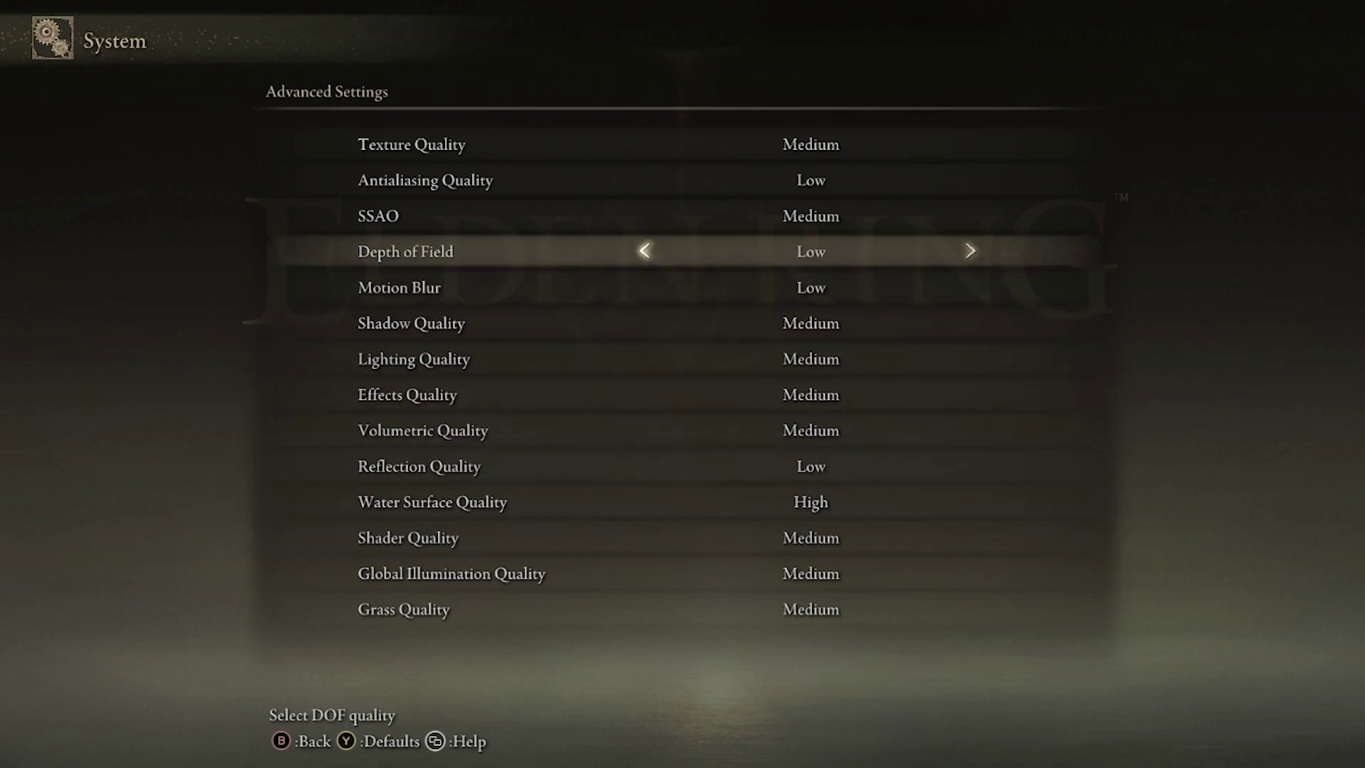
Review the advanced graphics settings down to Reflection Quality and leave them
key("Down")
key("Down")
key("Down")
key("Down")
key("Down")
key("Down")
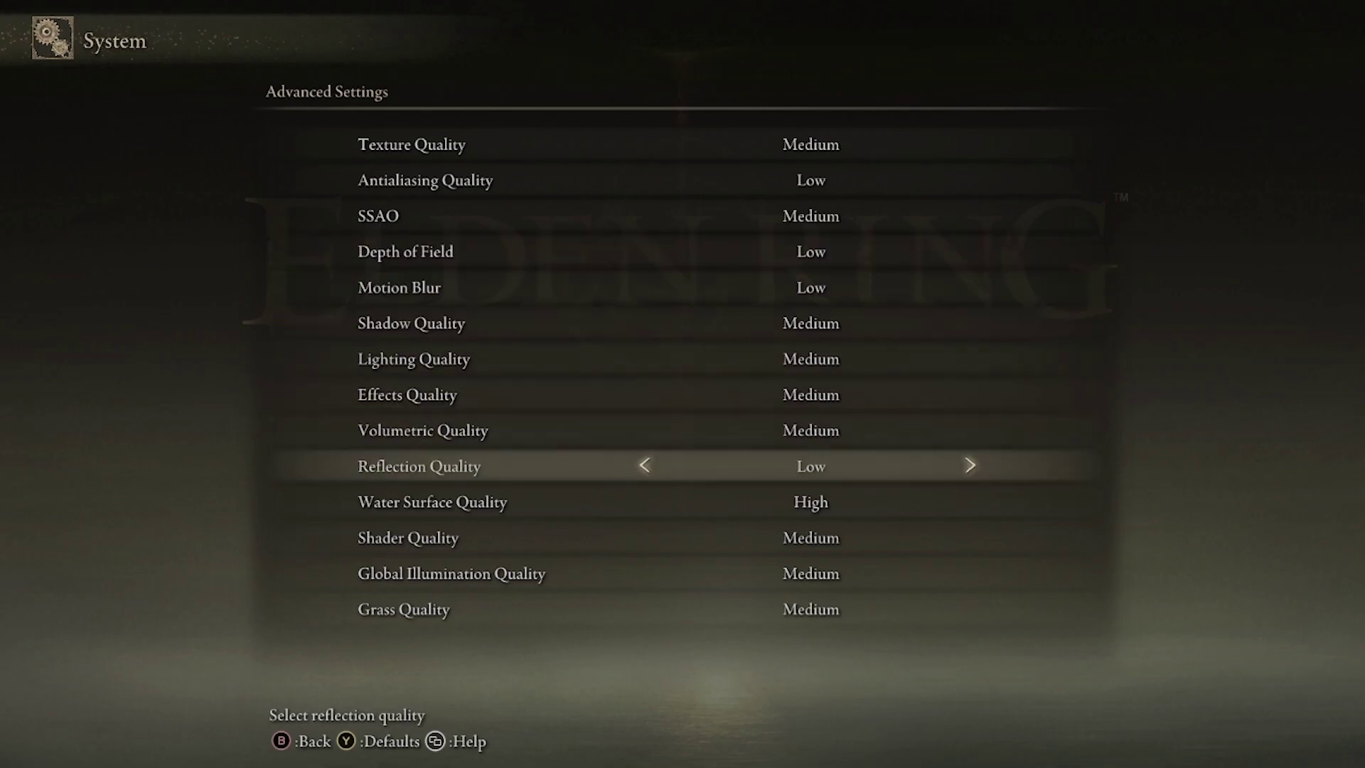
key("Escape")
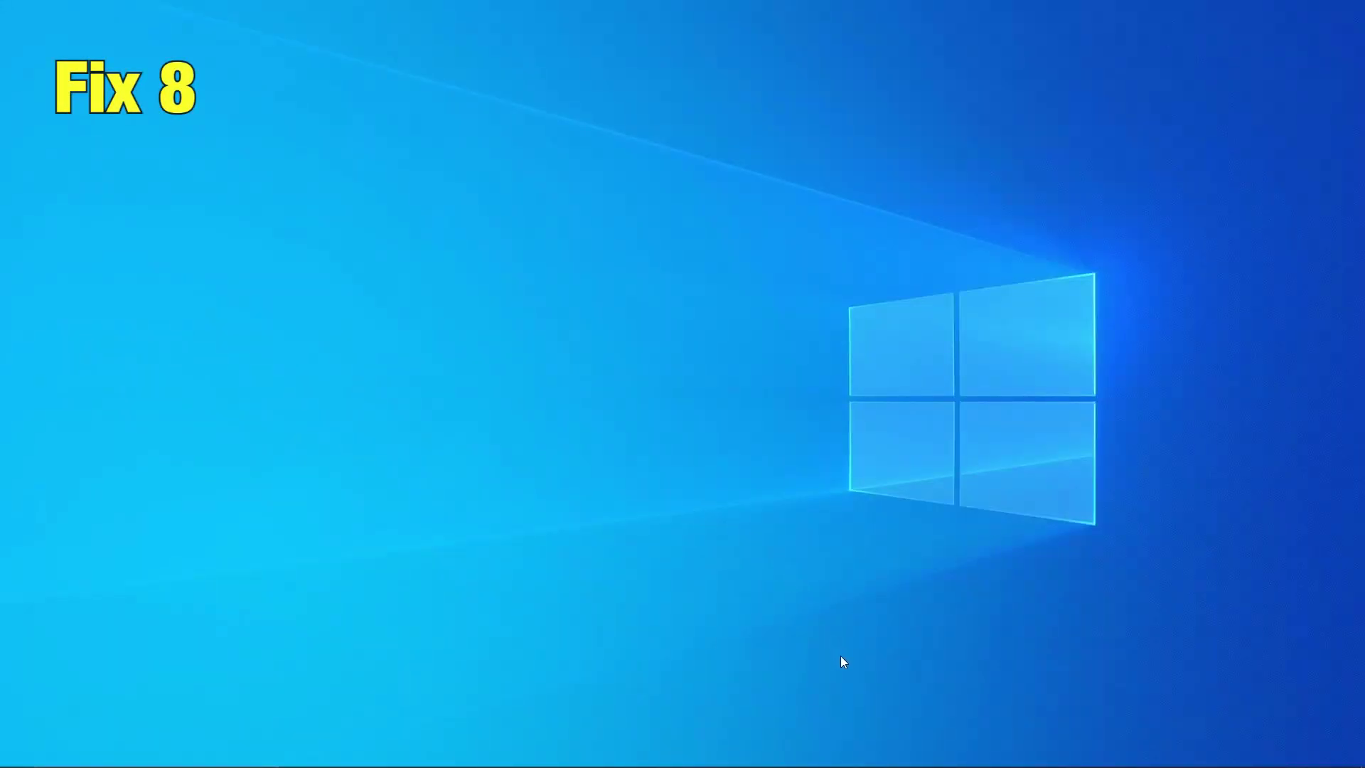
Open Steam and restart it in offline mode
left_click(820, 753)
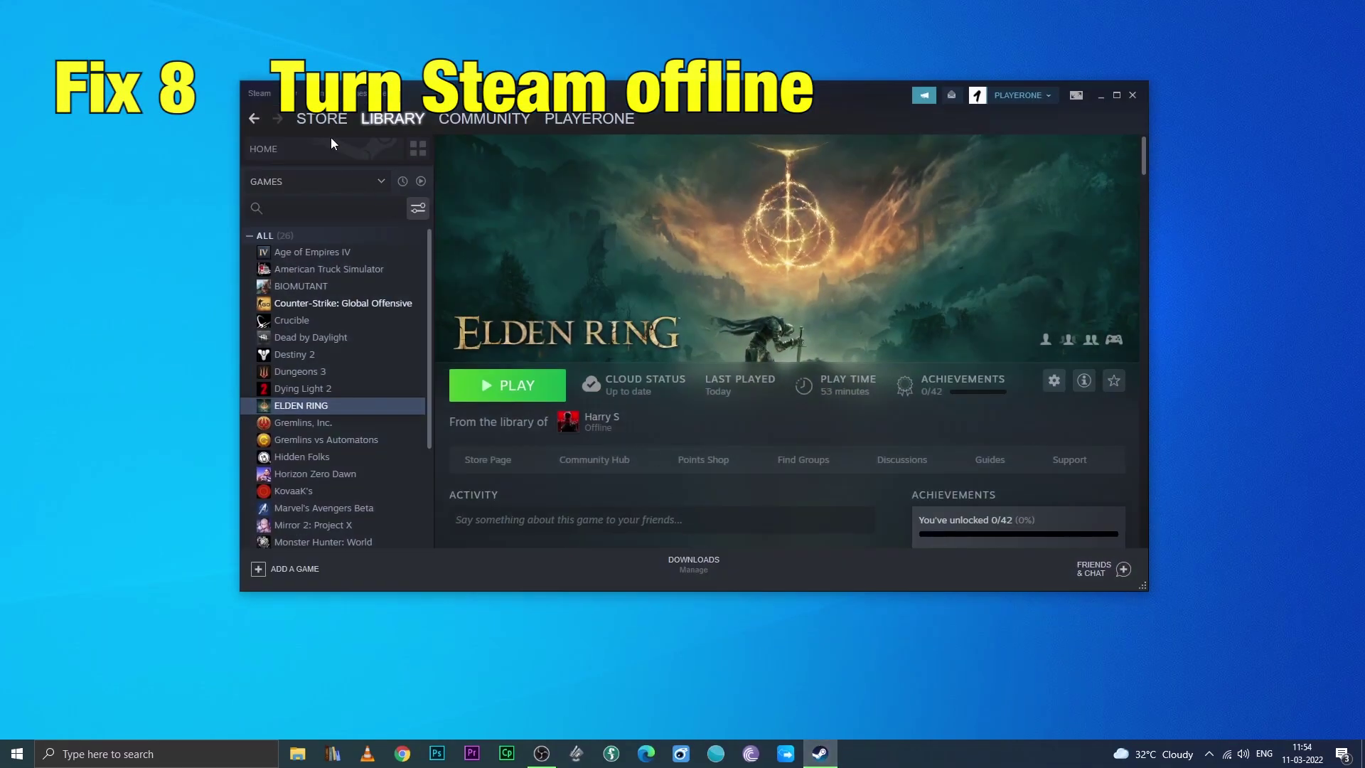
left_click(257, 93)
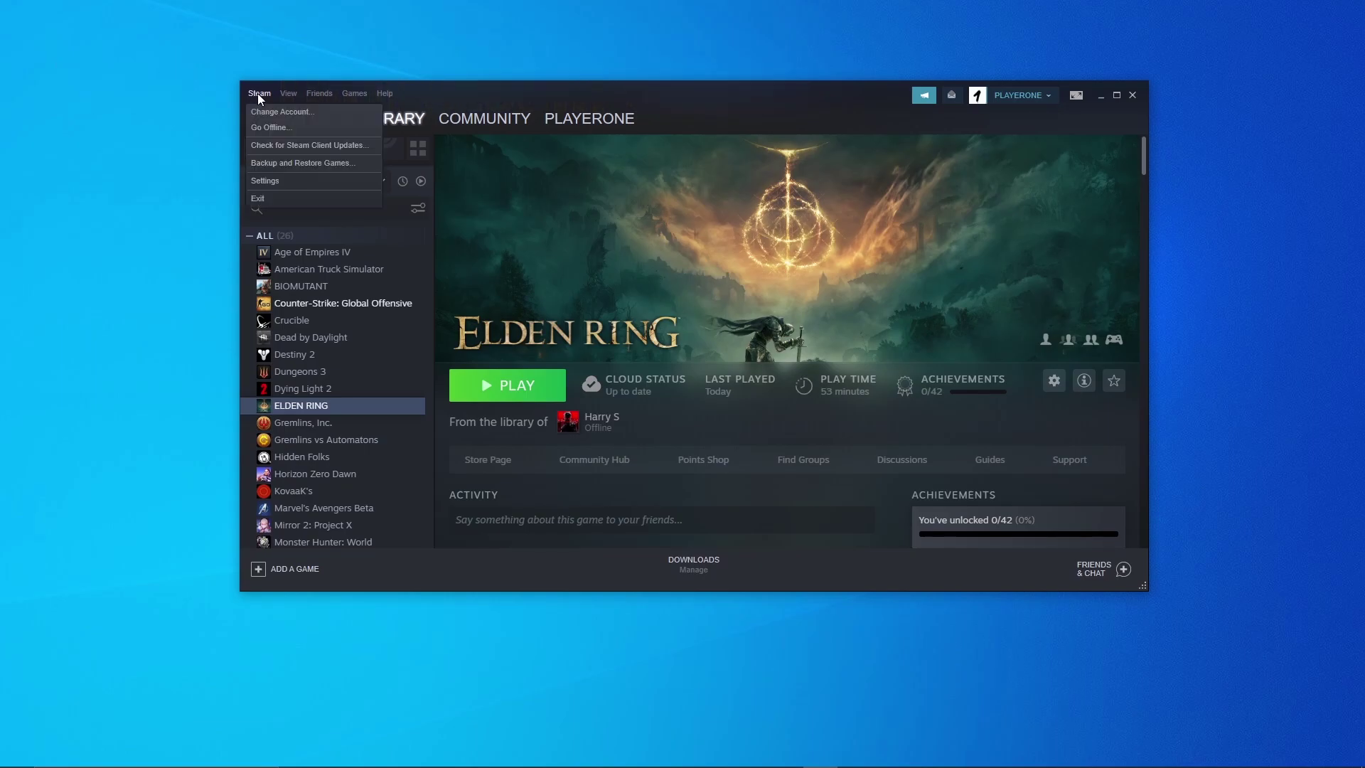
left_click(266, 128)
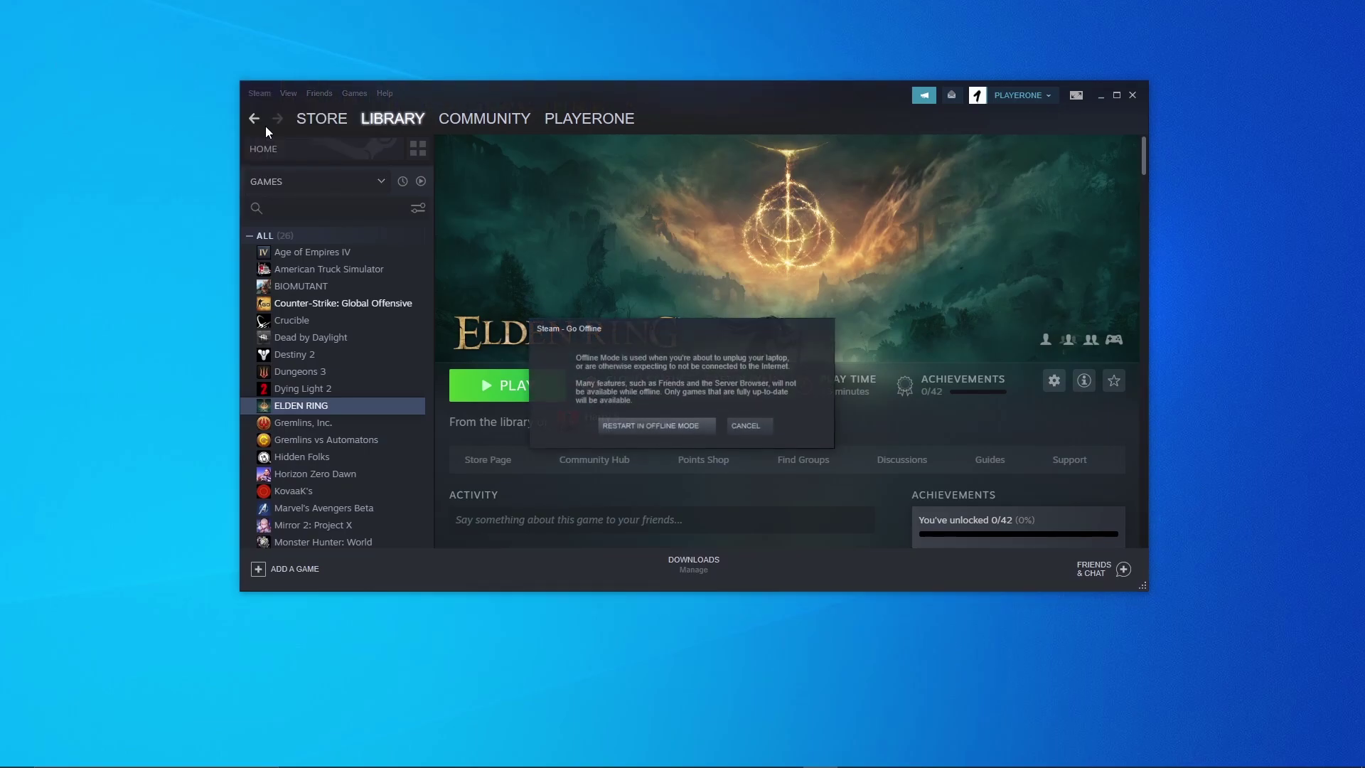
left_click(660, 427)
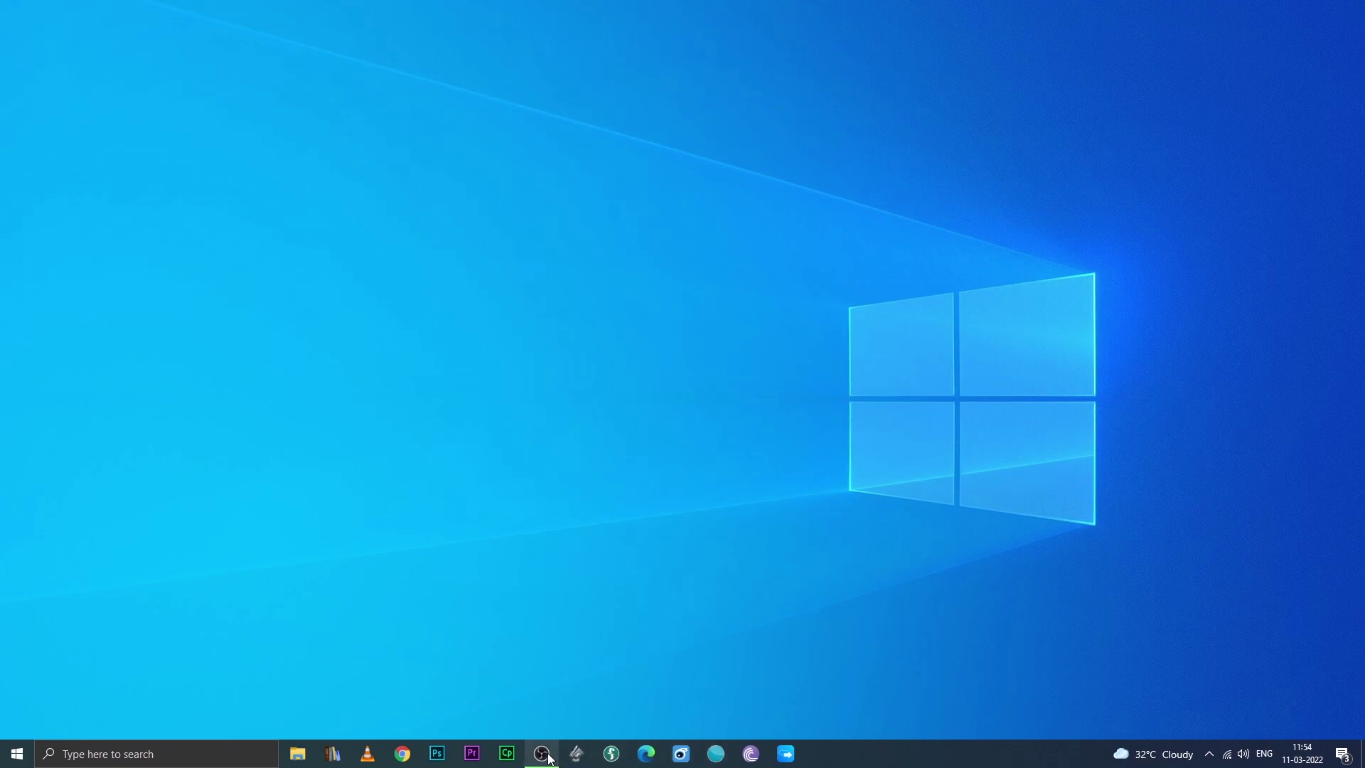
mouse_move(549, 759)
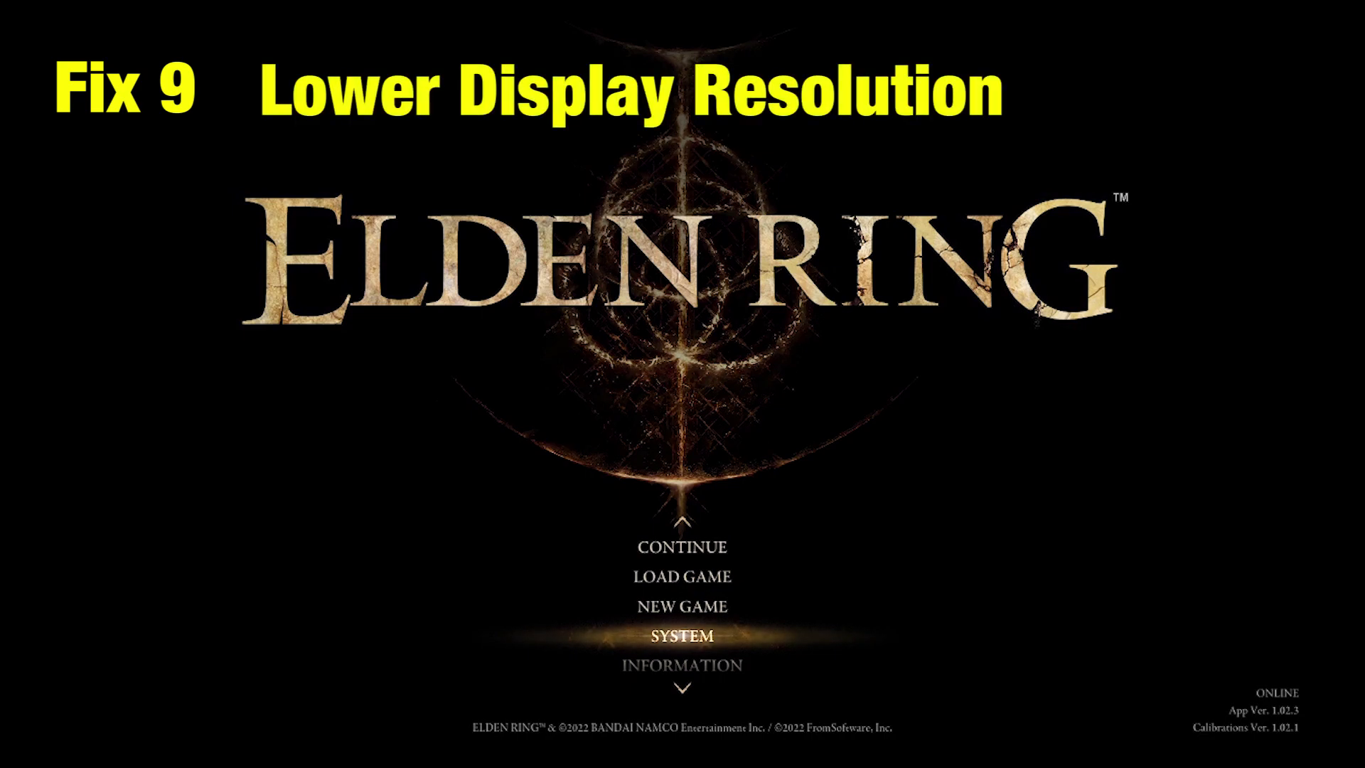
Switch to ELDEN RING and open the list of screen resolutions in its graphics settings
key("Up")
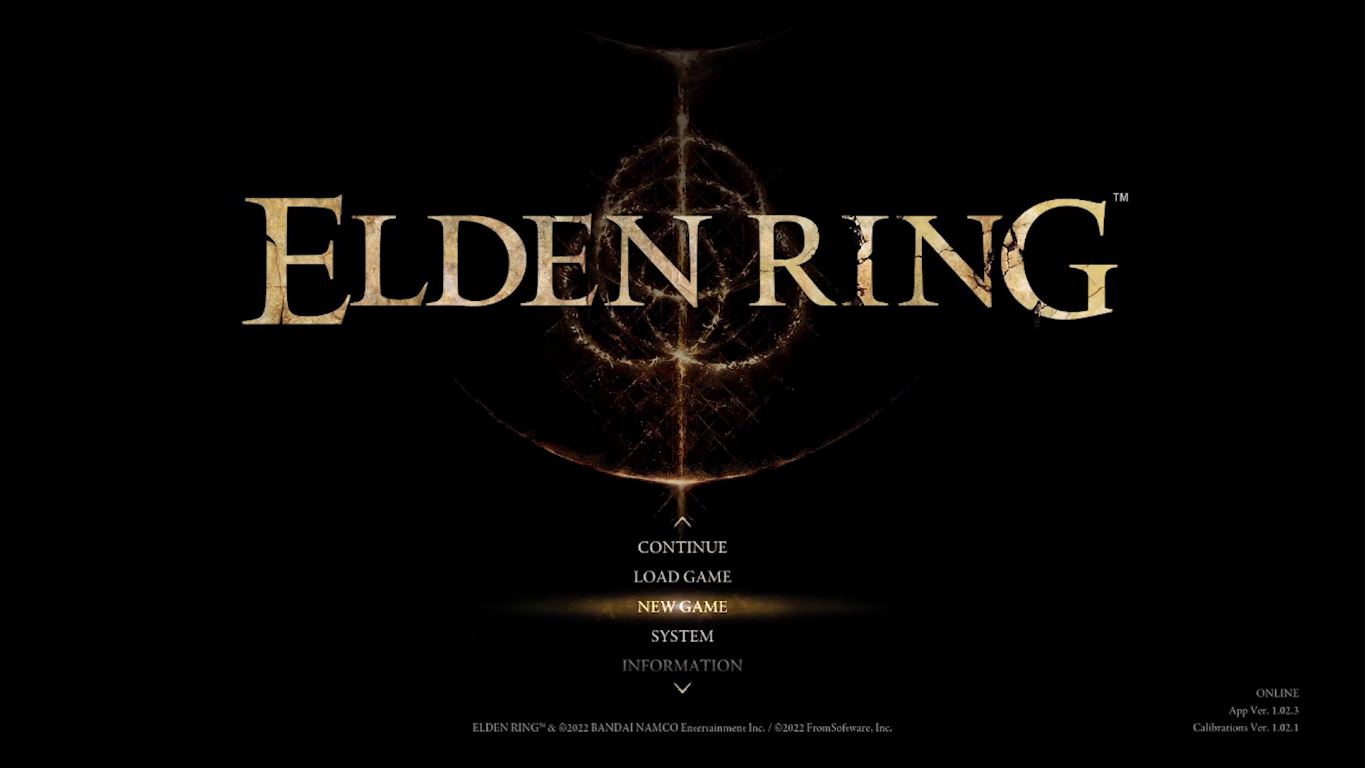
key("Down")
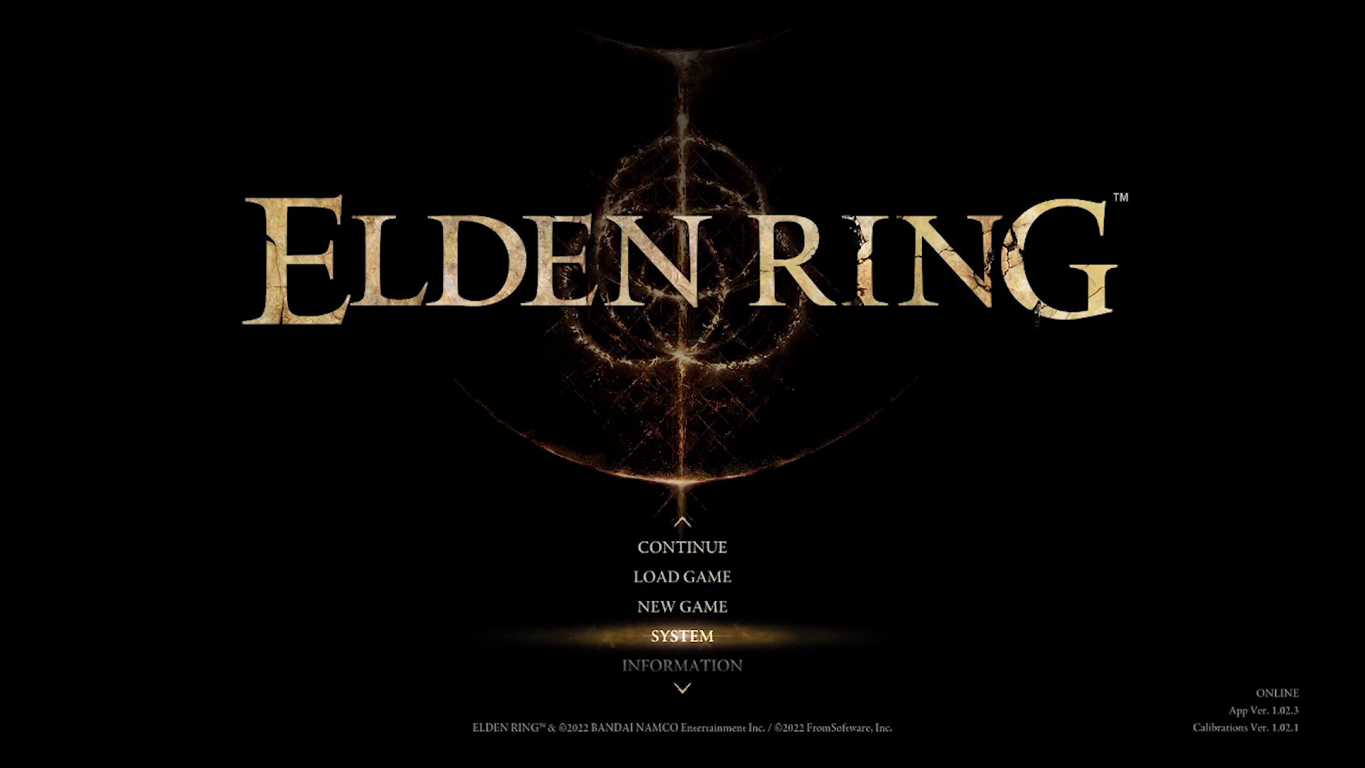
key("Return")
key("e")
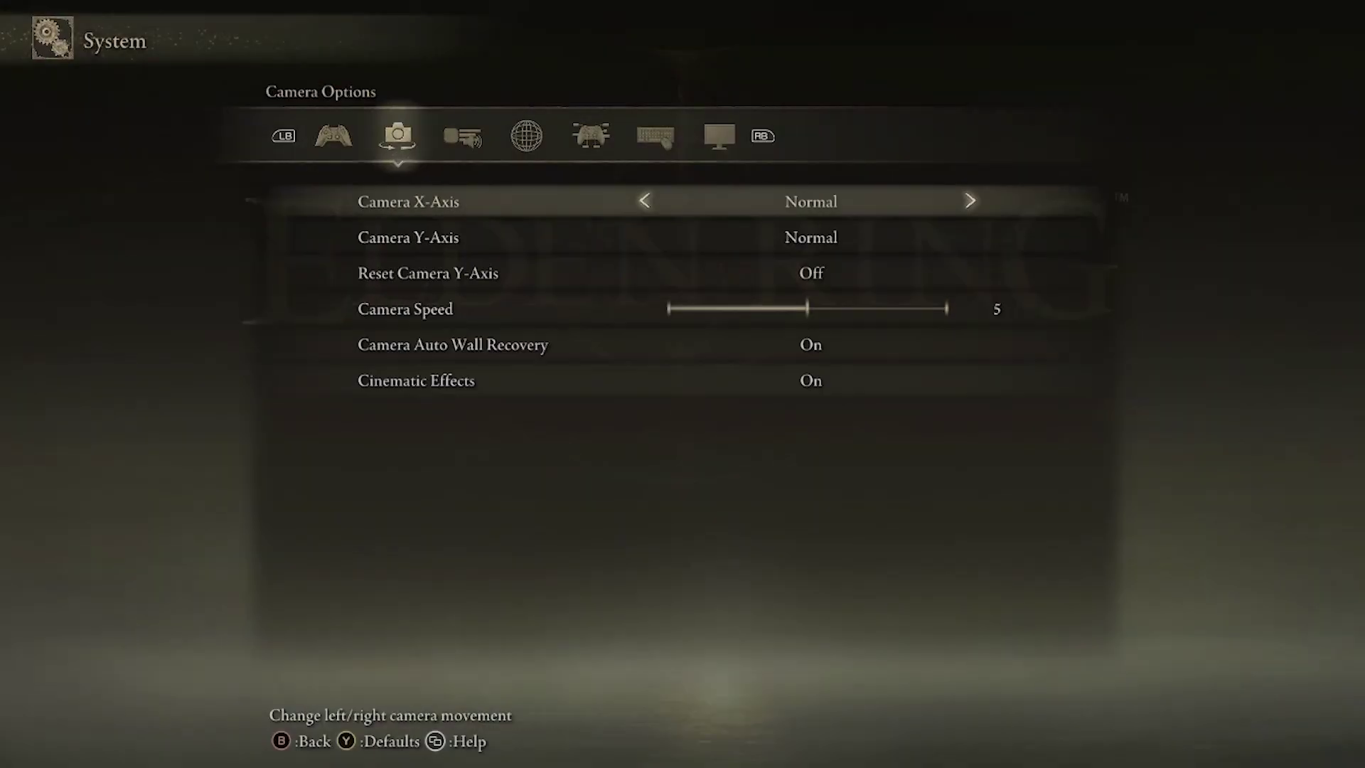
key("e")
key("e")
key("e")
key("e")
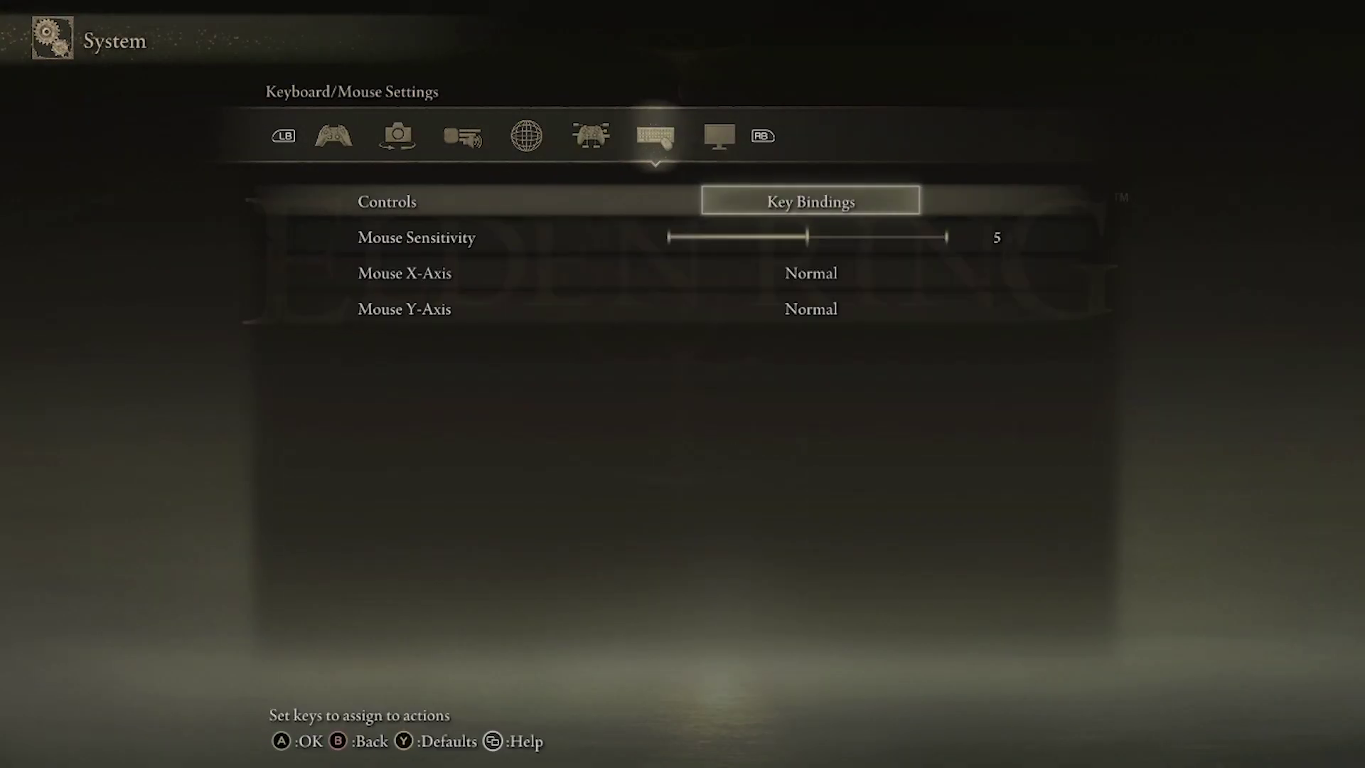
key("e")
key("Down")
key("Return")
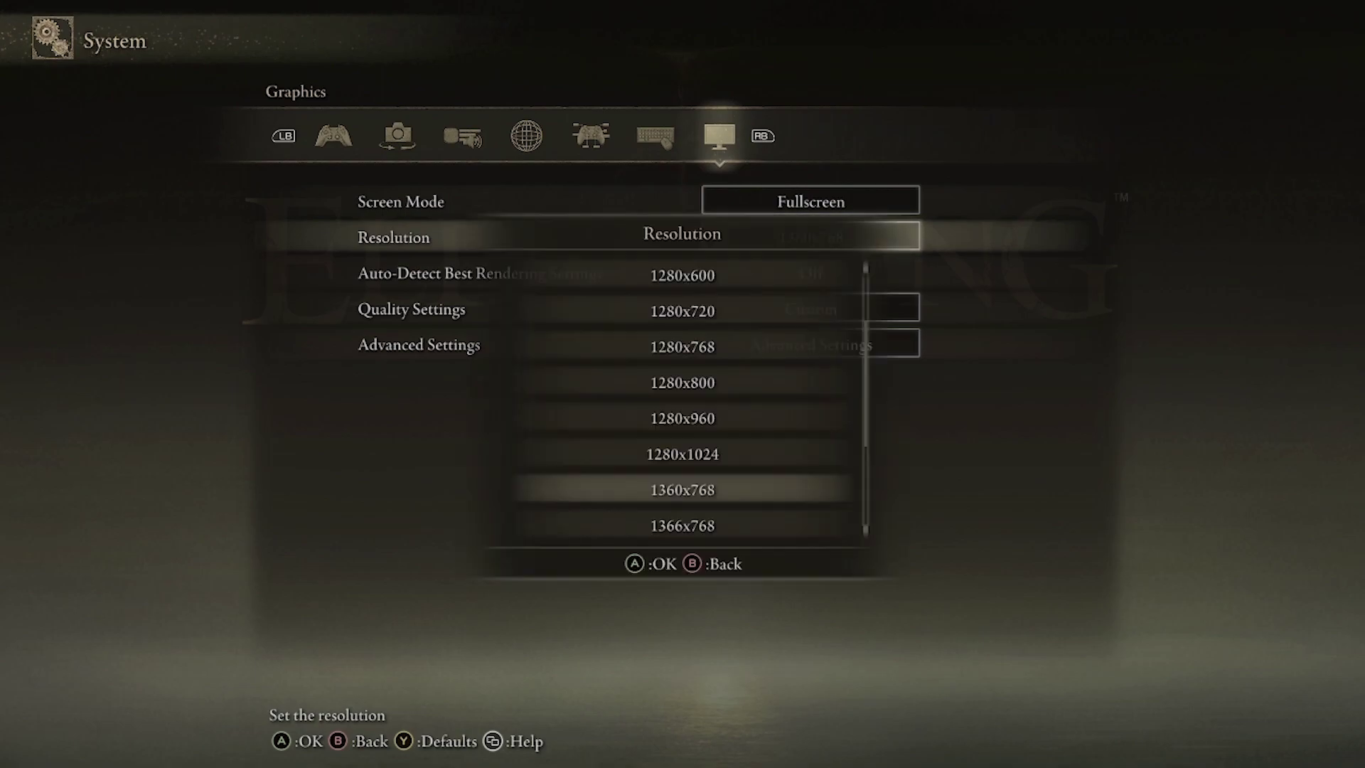
Browse the higher and lower screen resolutions, including 1440x900 and 1024x768, and exit the System settings without choosing one
key("Down")
key("Down")
key("Down")
key("Down")
key("Down")
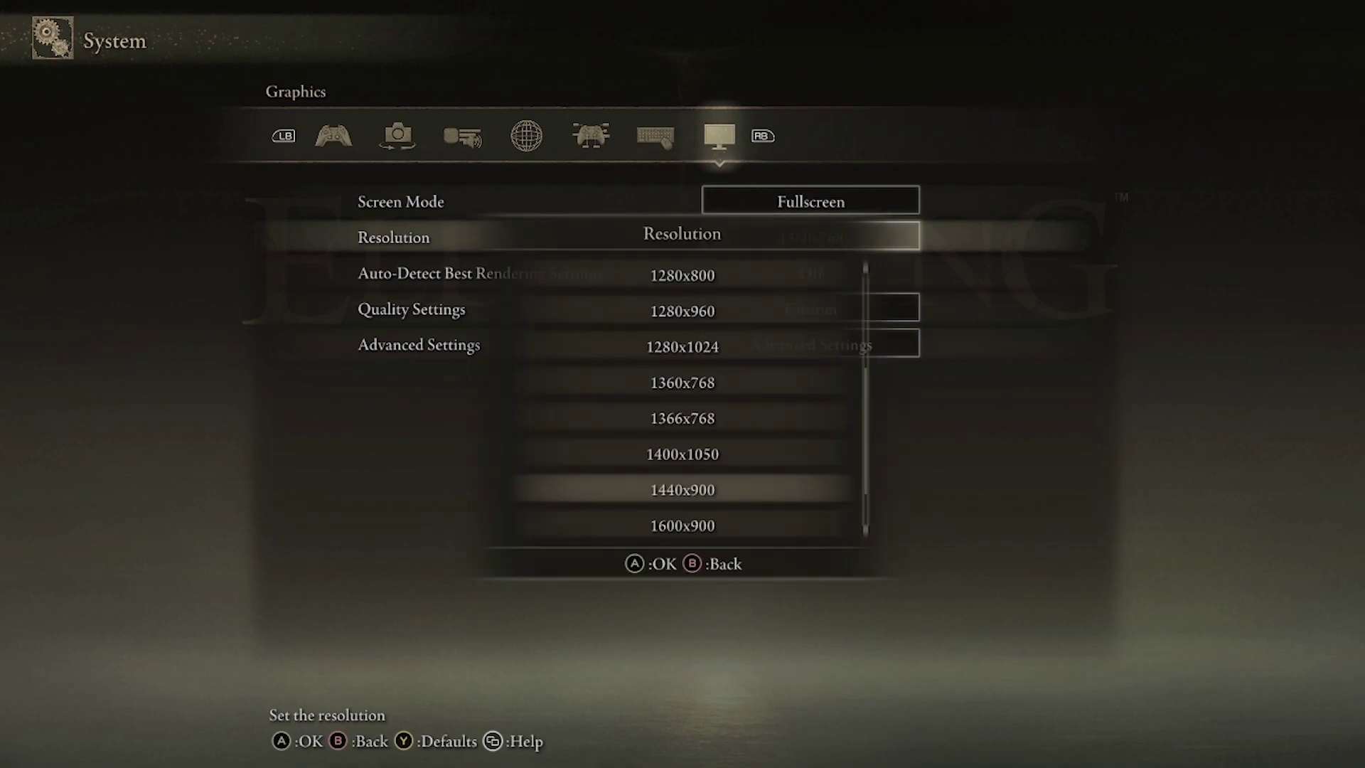
key("Up")
key("Up")
key("Up")
key("Up")
key("Up")
key("Up")
key("Up")
key("Up")
key("Up")
key("Up")
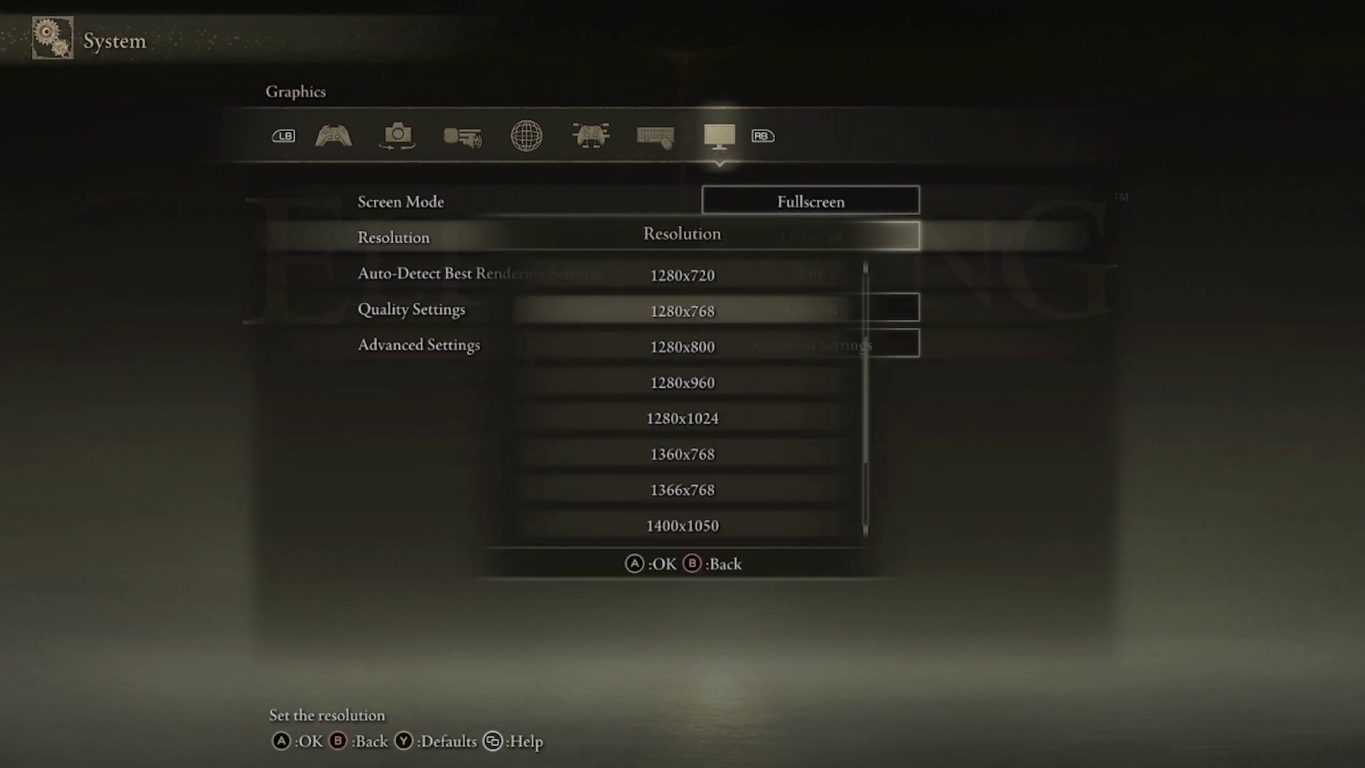
key("Up")
key("Up")
key("Up")
key("Down")
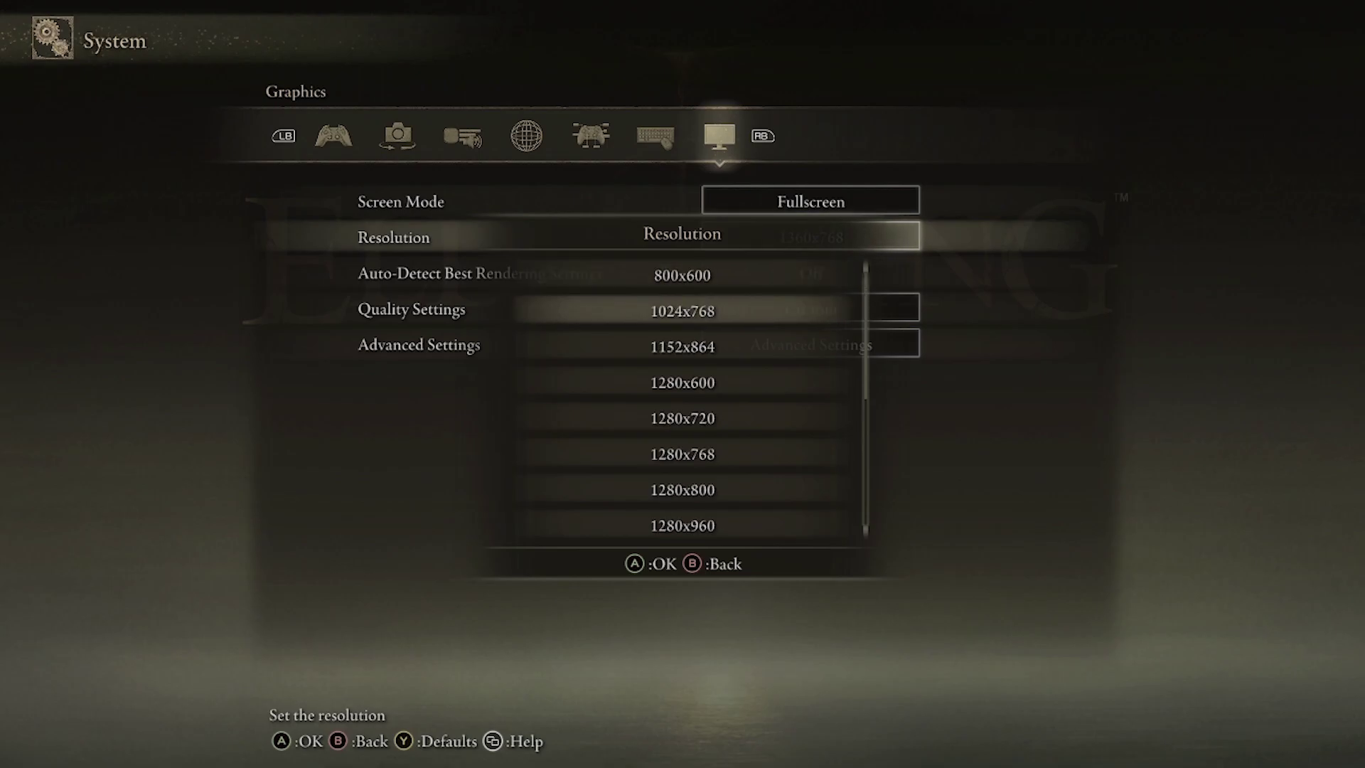
key("Escape")
key("Escape")
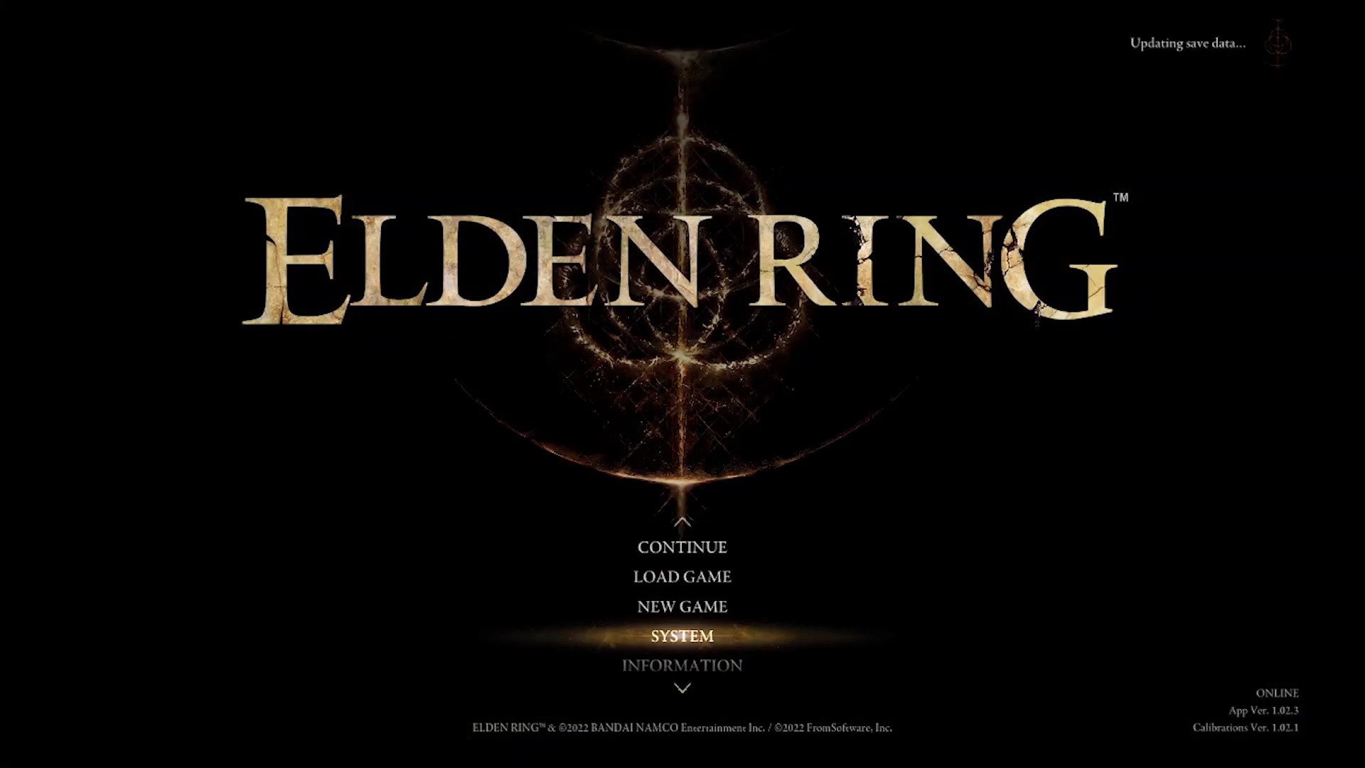